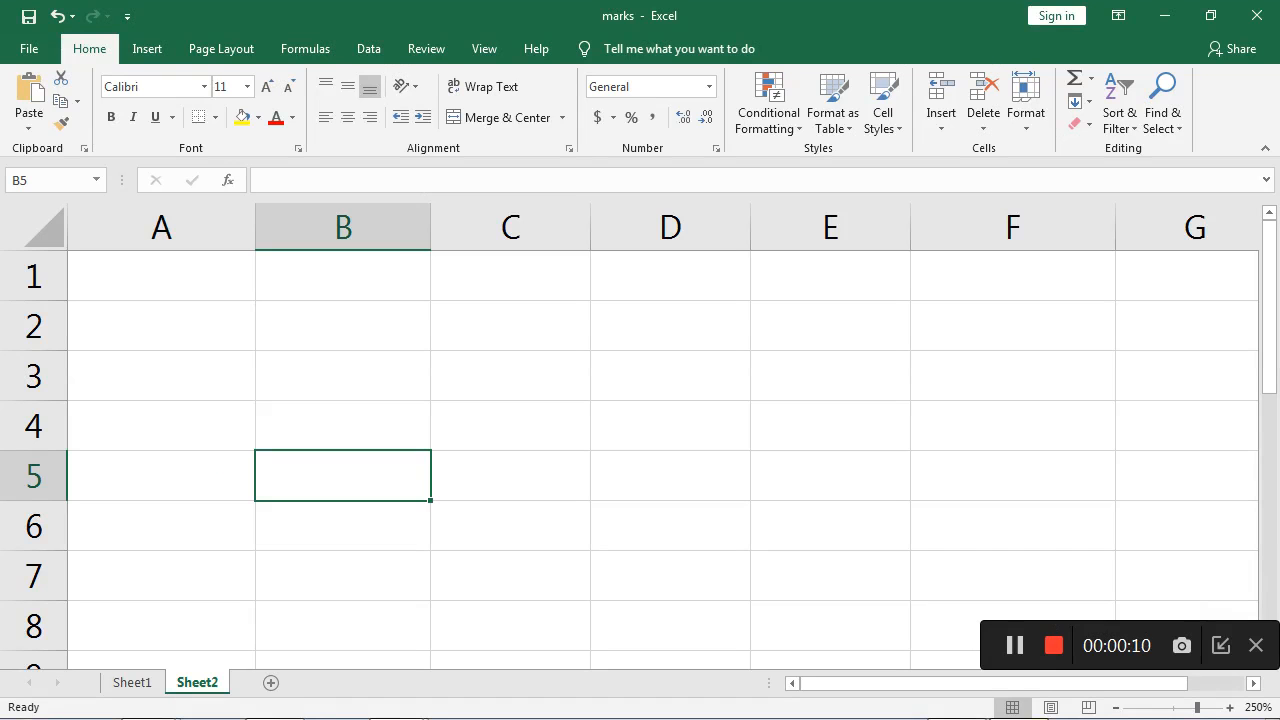
# Enter the headers Item Code, Item Name, Qty, Price and Amount in cells A1 to E1
pyautogui.click(161, 276)
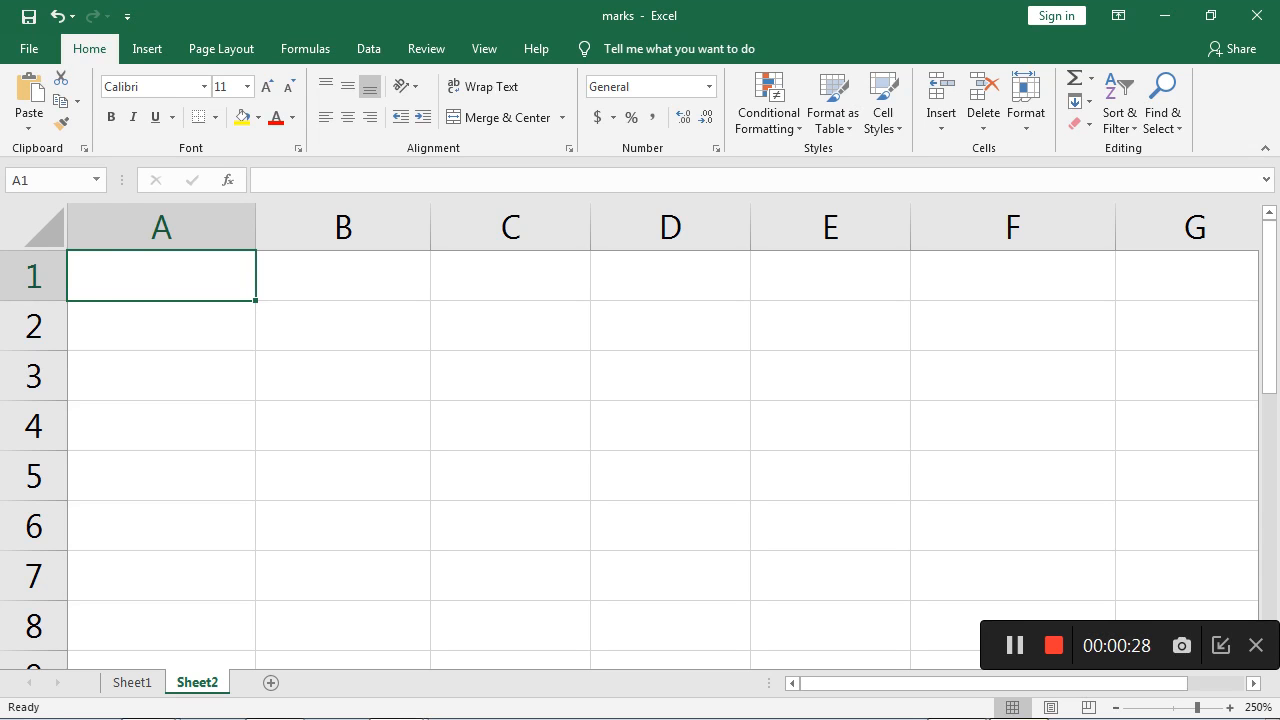
pyautogui.write('Item Code')
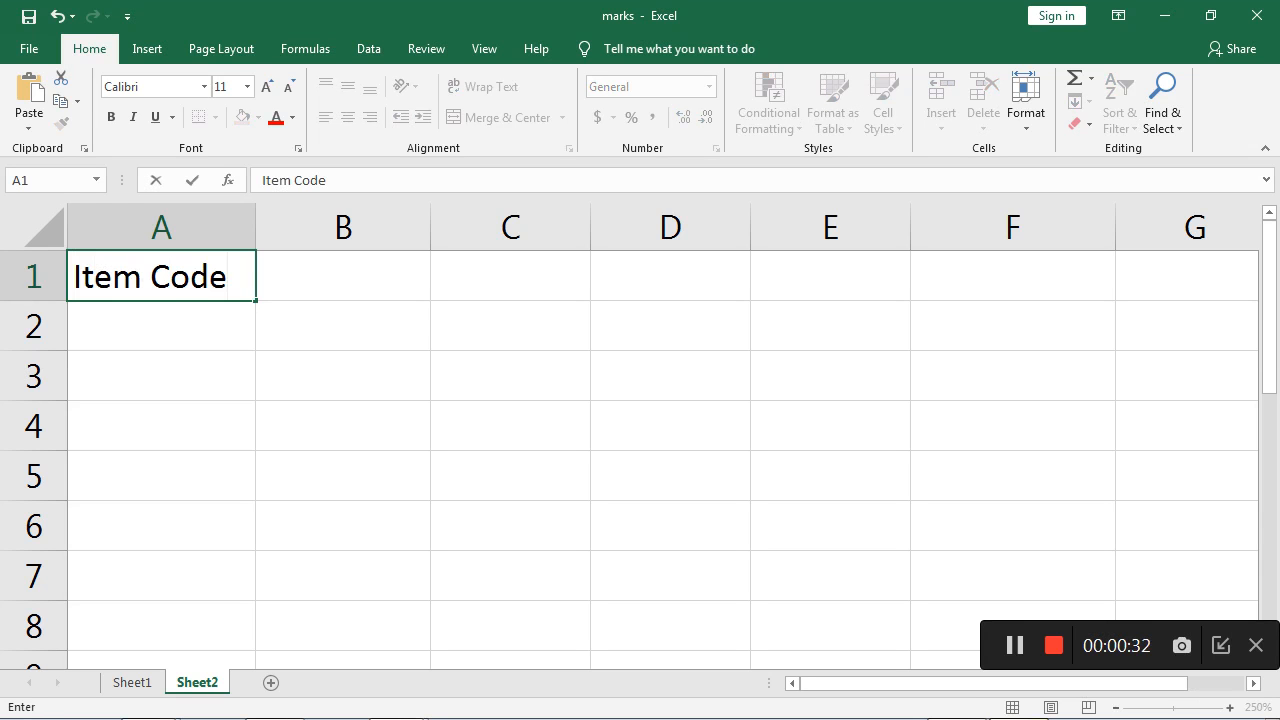
pyautogui.press('Tab')
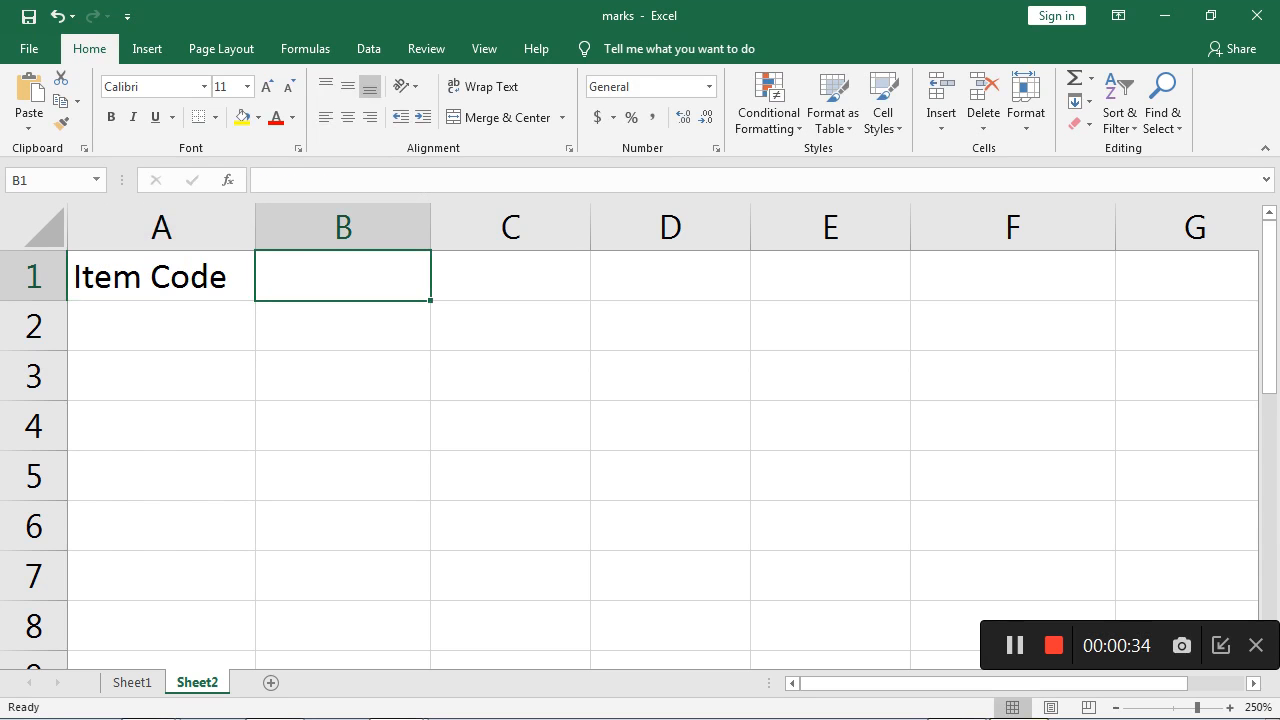
pyautogui.write('Item')
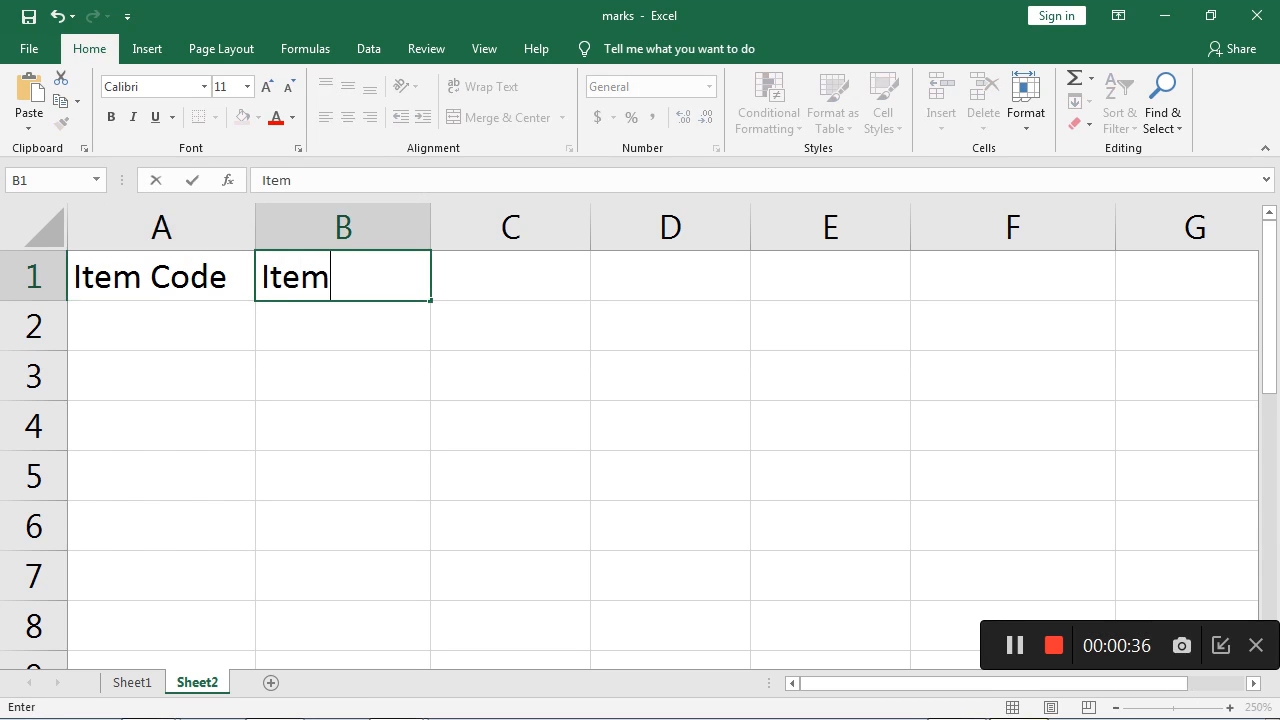
pyautogui.write(' Name')
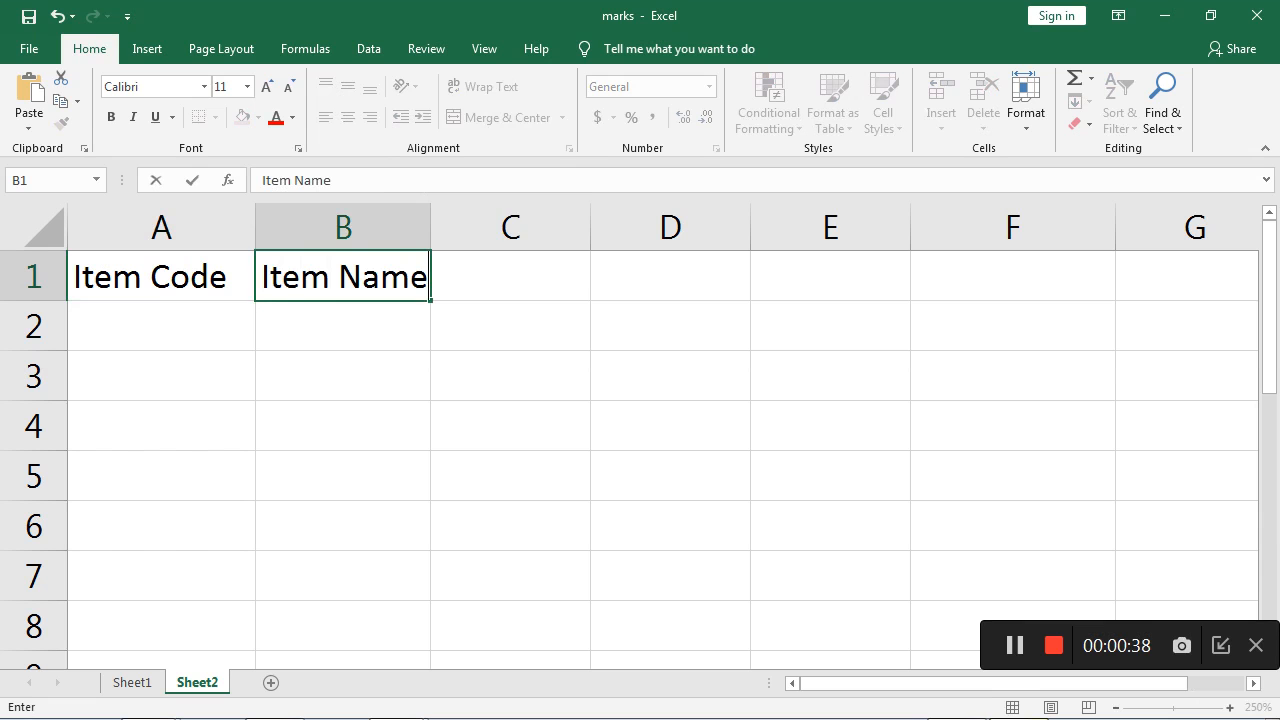
pyautogui.press('Tab')
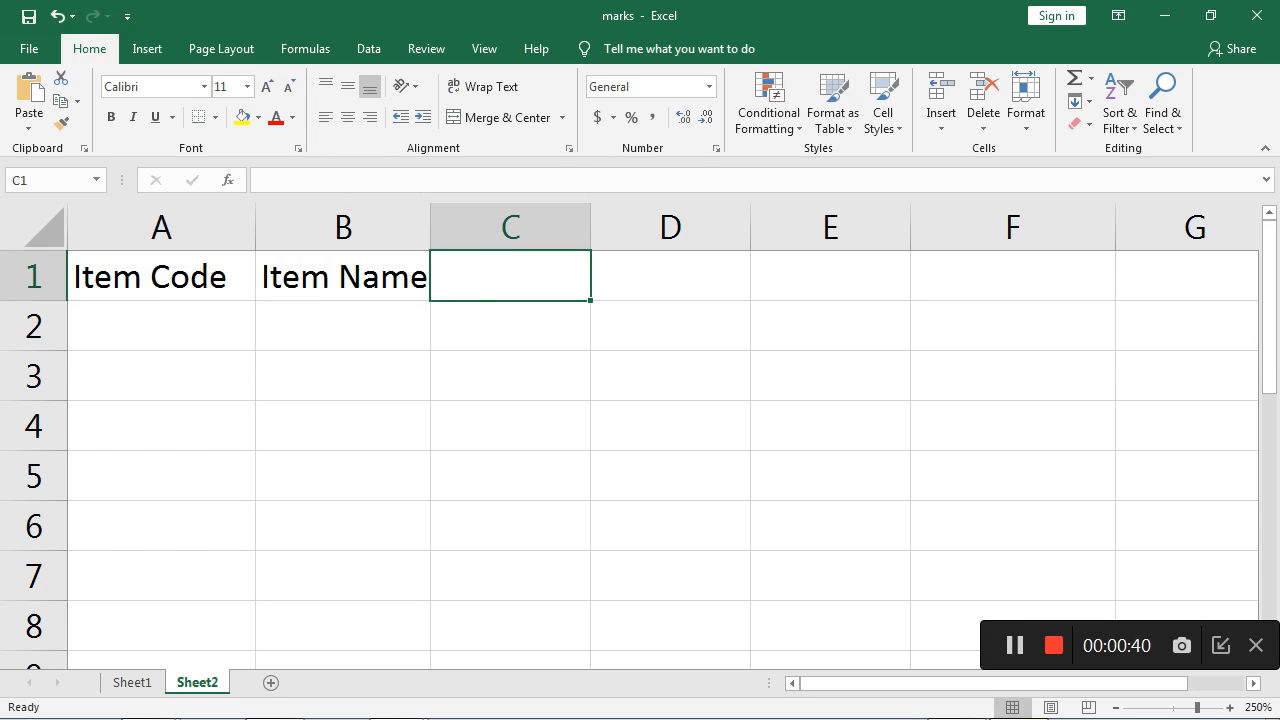
pyautogui.write('Qty')
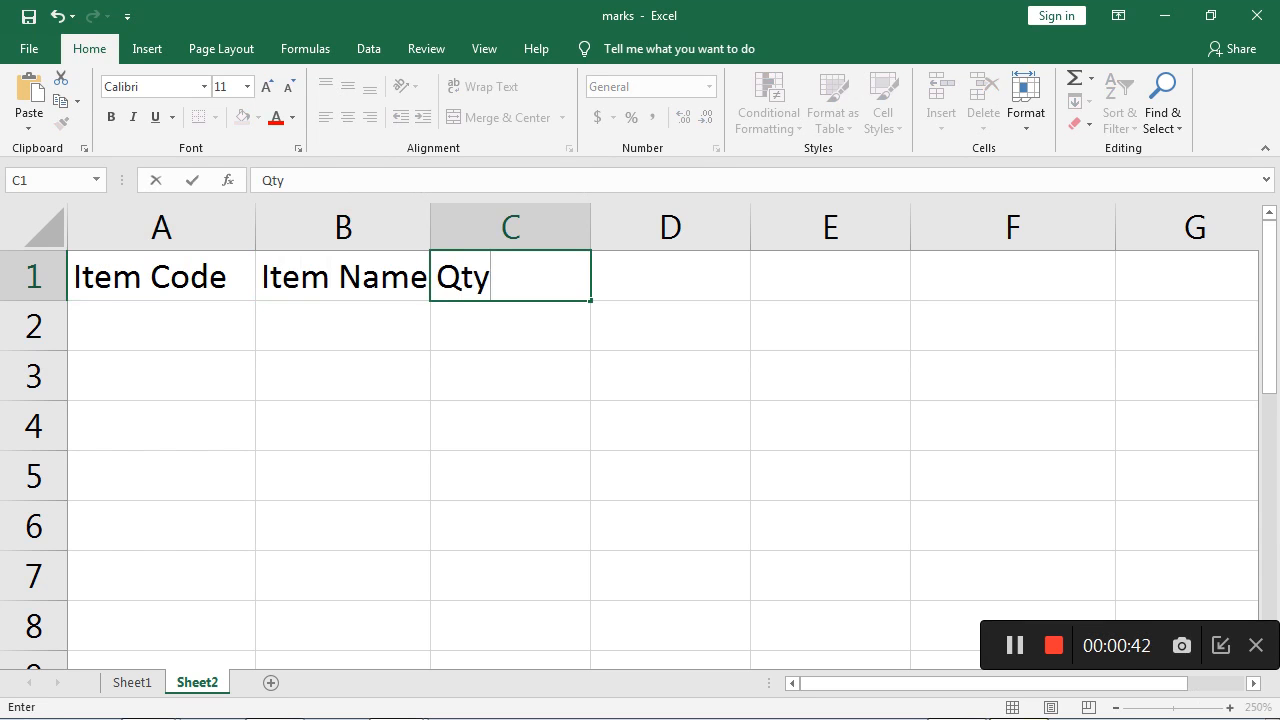
pyautogui.press('Tab')
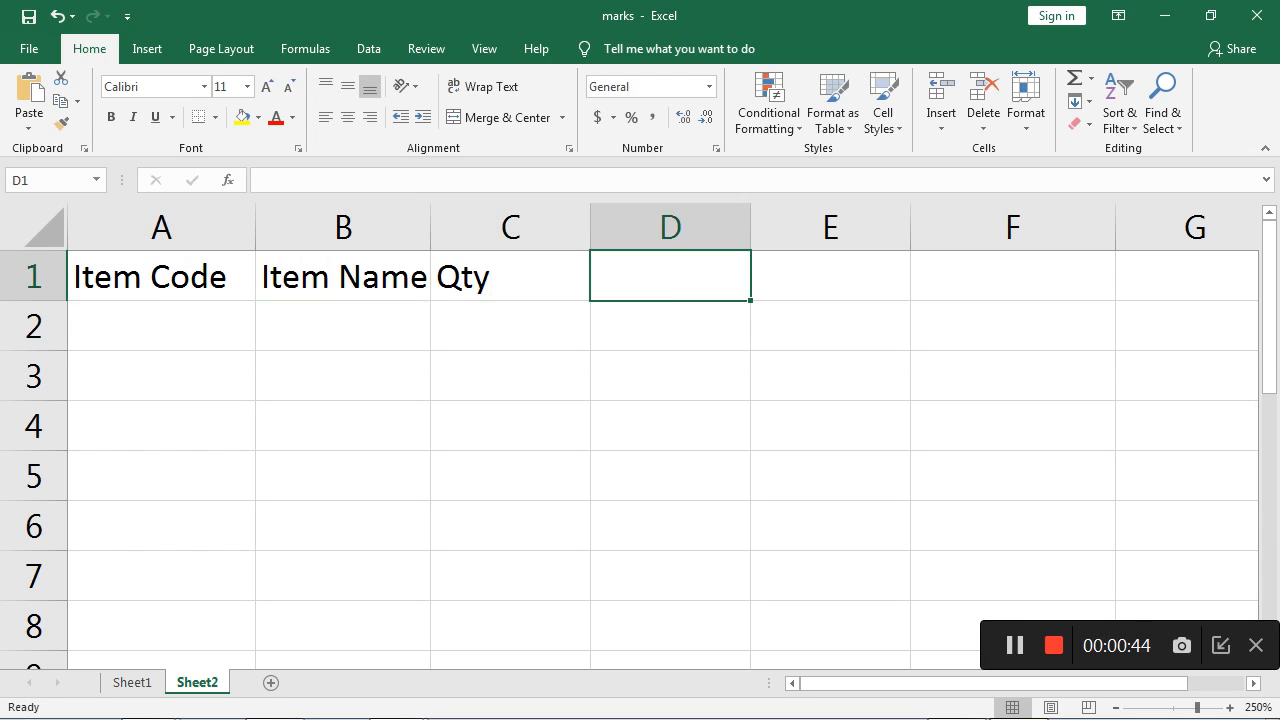
pyautogui.write('Price')
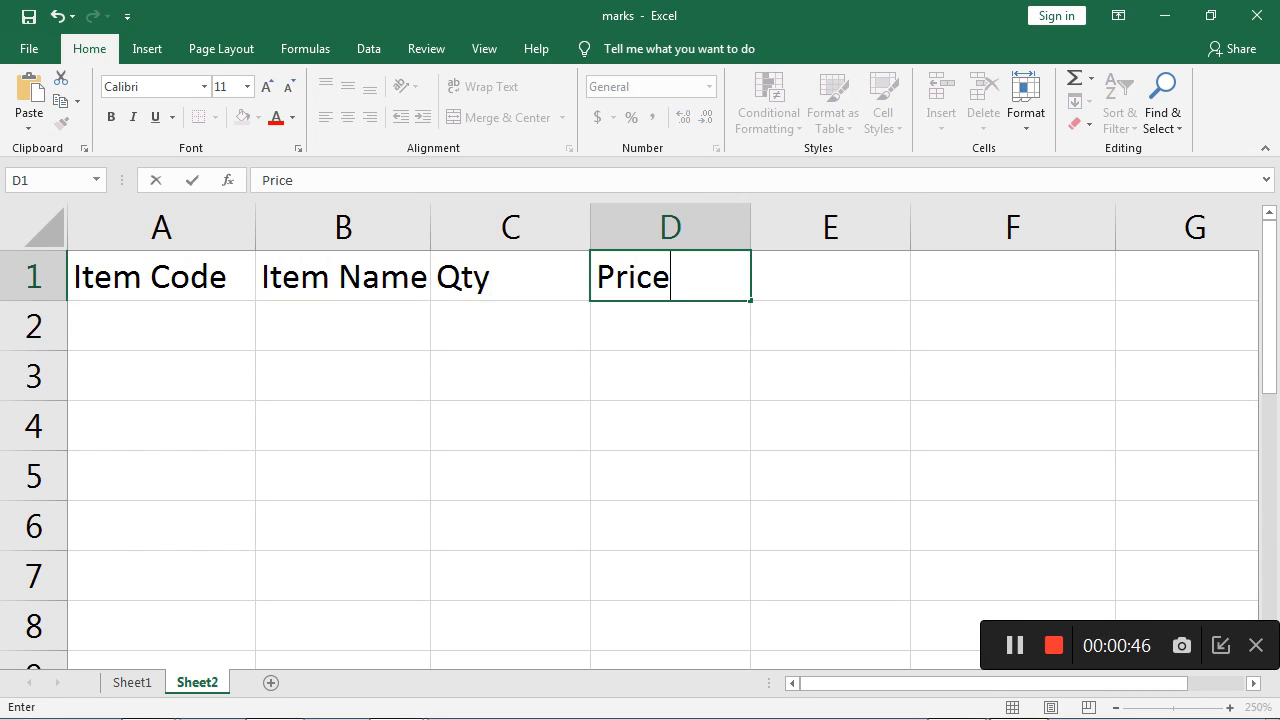
pyautogui.press('Tab')
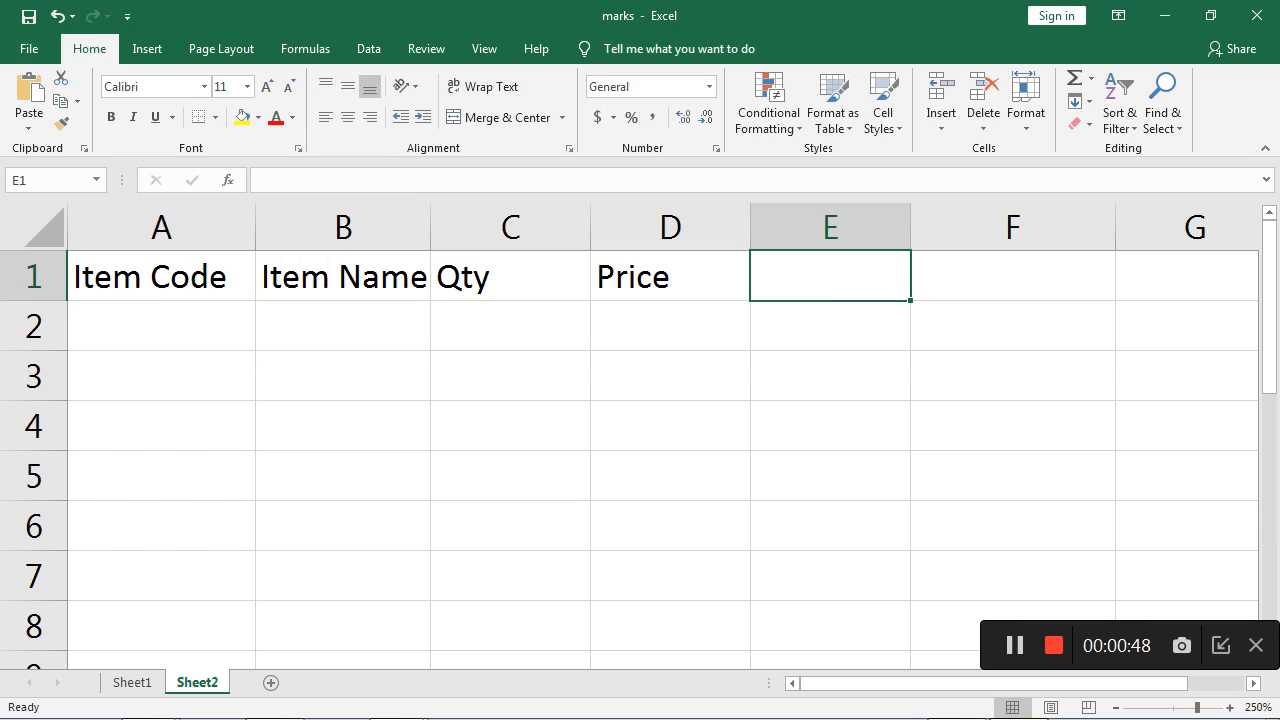
pyautogui.write('Amount')
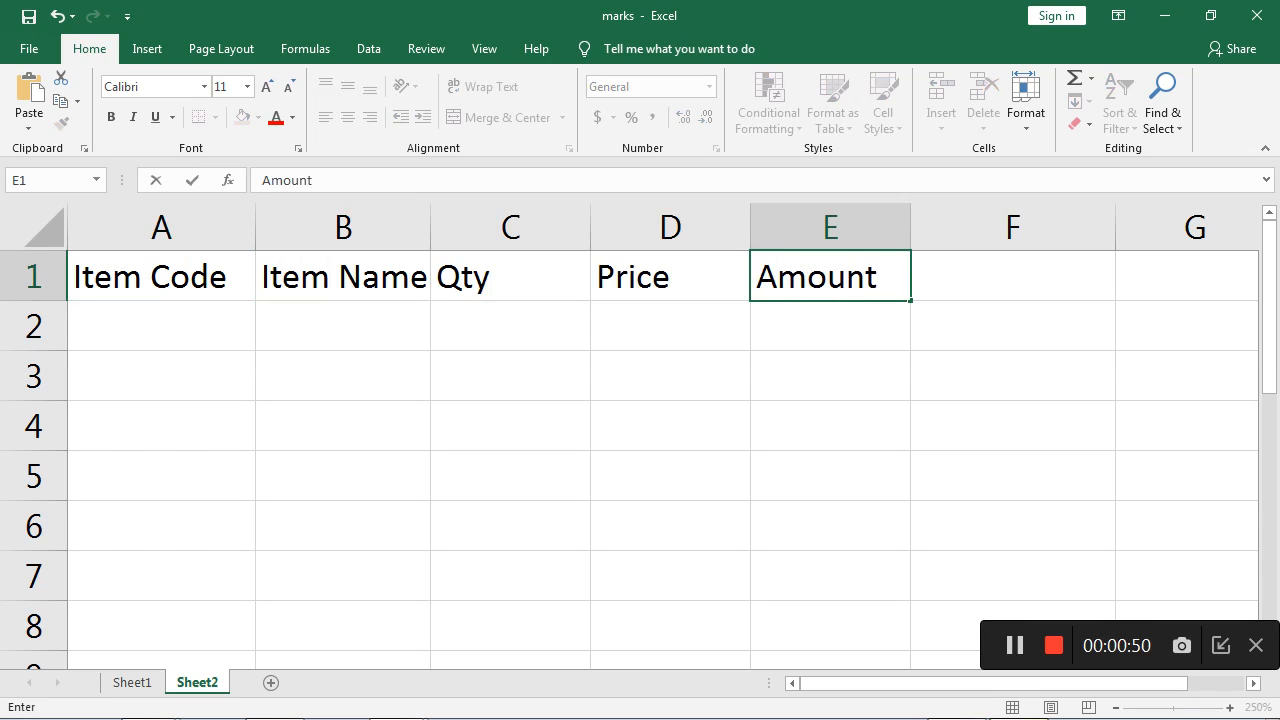
pyautogui.press('Return')
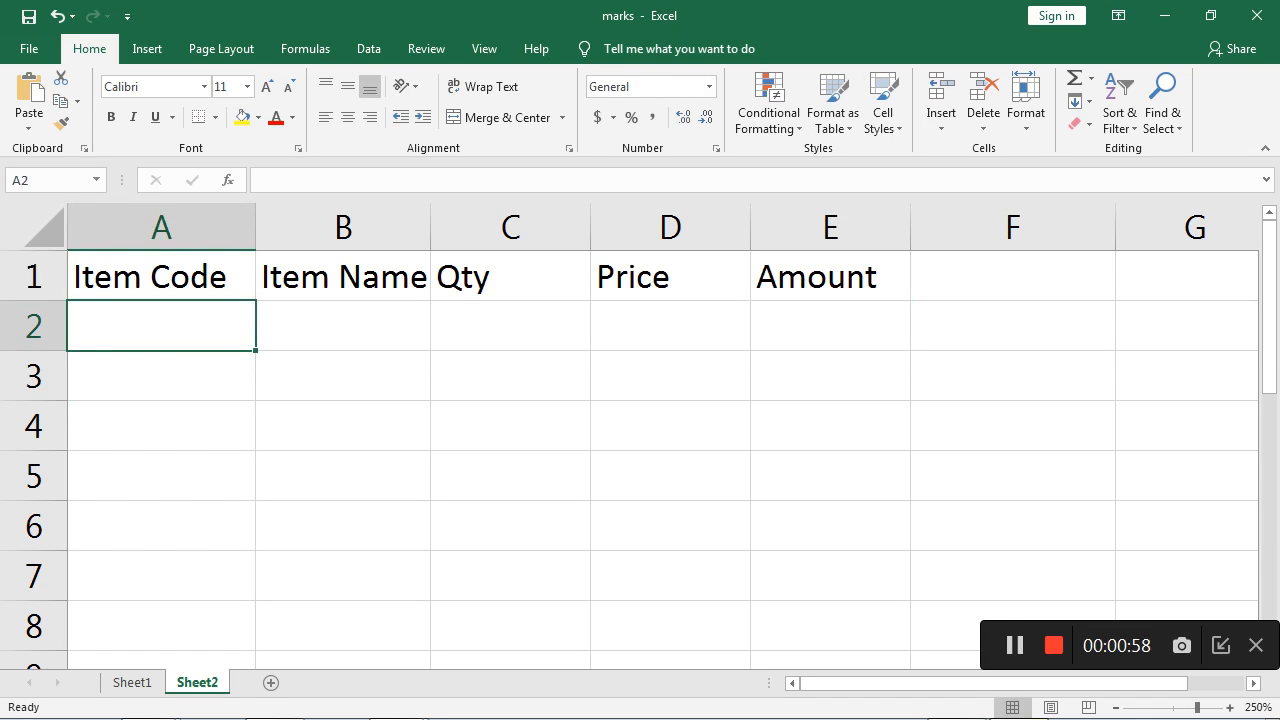
# Enter the item codes A001 and A002 in cells A2 and A3
pyautogui.write('A')
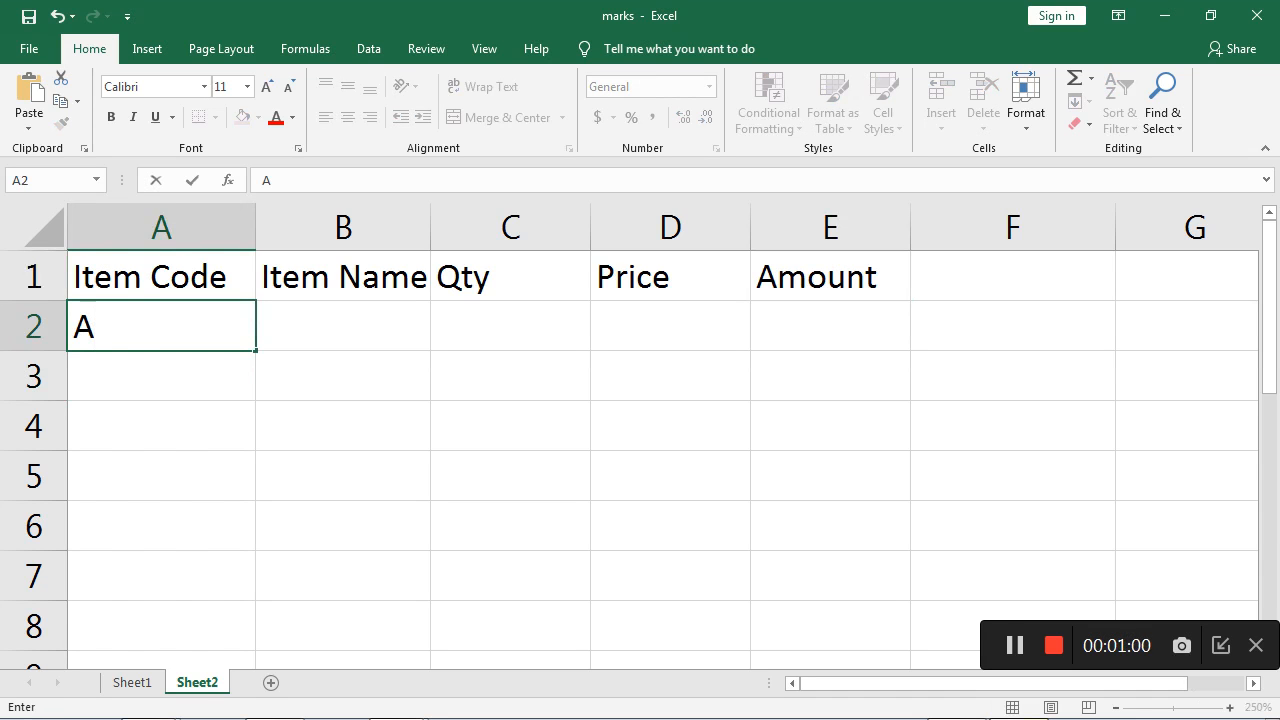
pyautogui.write('001')
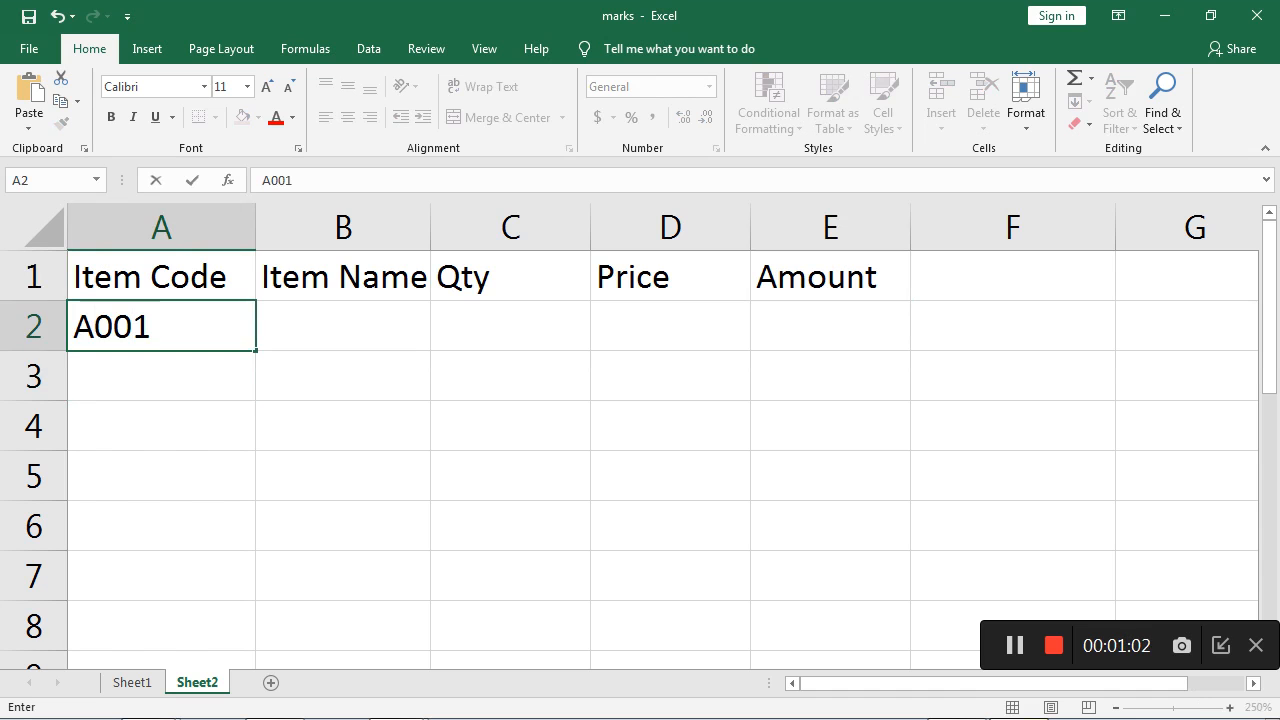
pyautogui.press('Return')
pyautogui.write('A002')
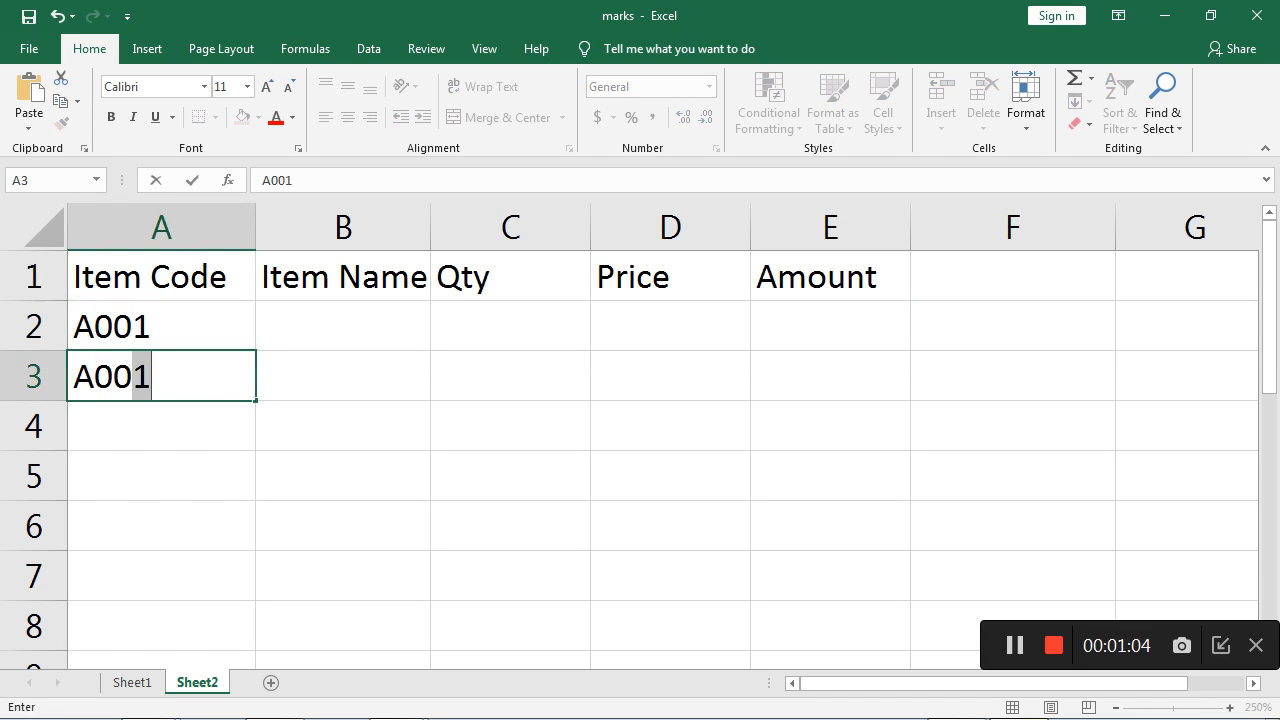
pyautogui.press('Return')
pyautogui.press('Return')
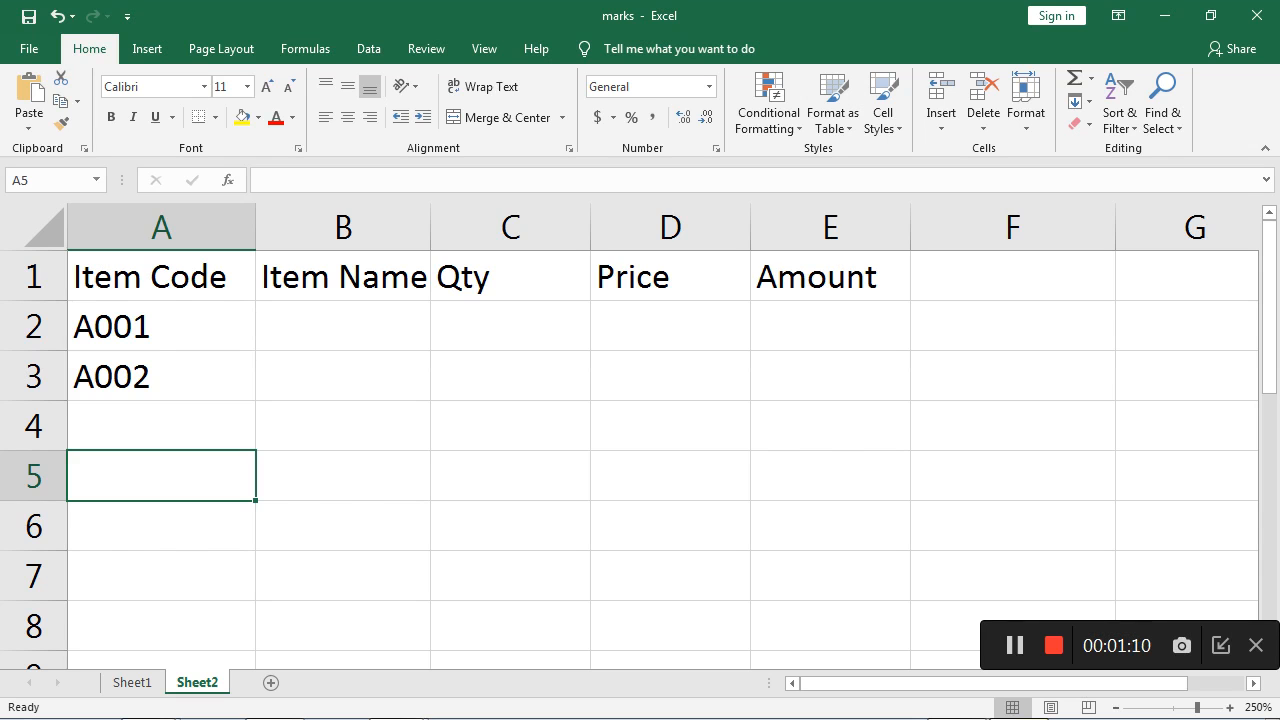
# Extend the item code series from A2:A3 down to cell A6, ending at A005
pyautogui.moveTo(162, 327); pyautogui.dragTo(162, 379)
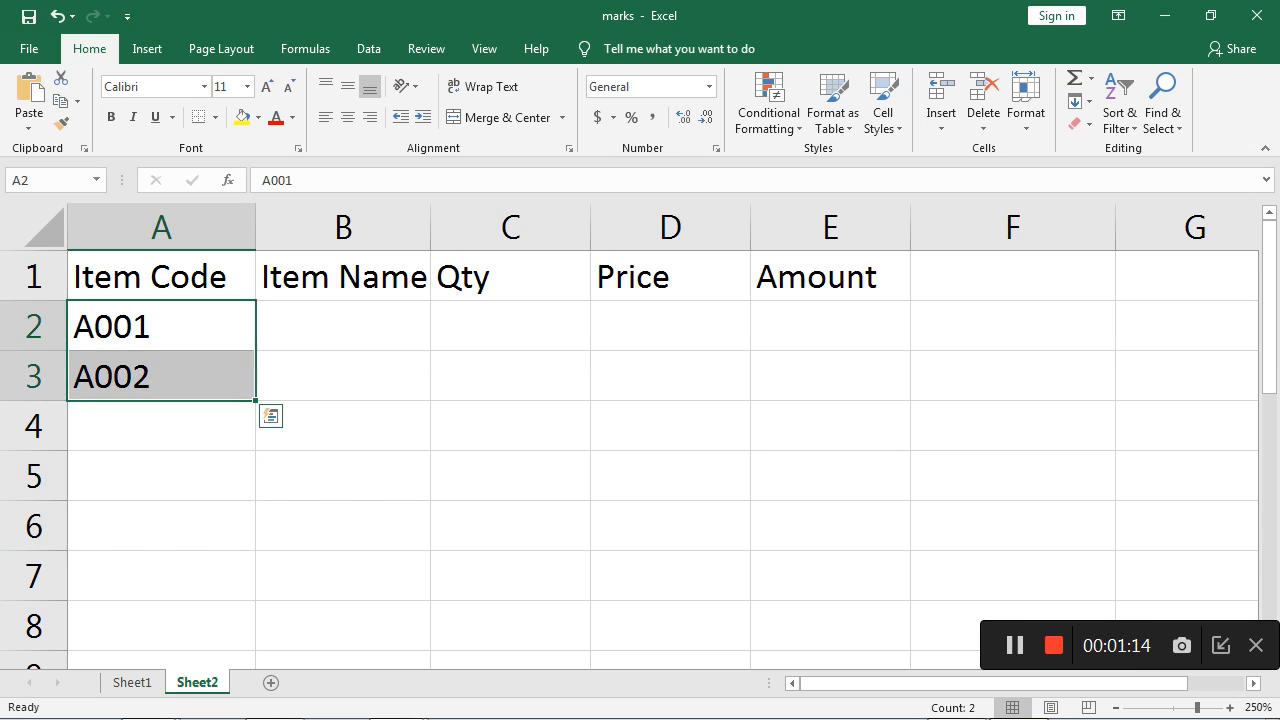
pyautogui.moveTo(256, 401); pyautogui.dragTo(255, 550)
pyautogui.click(162, 526)
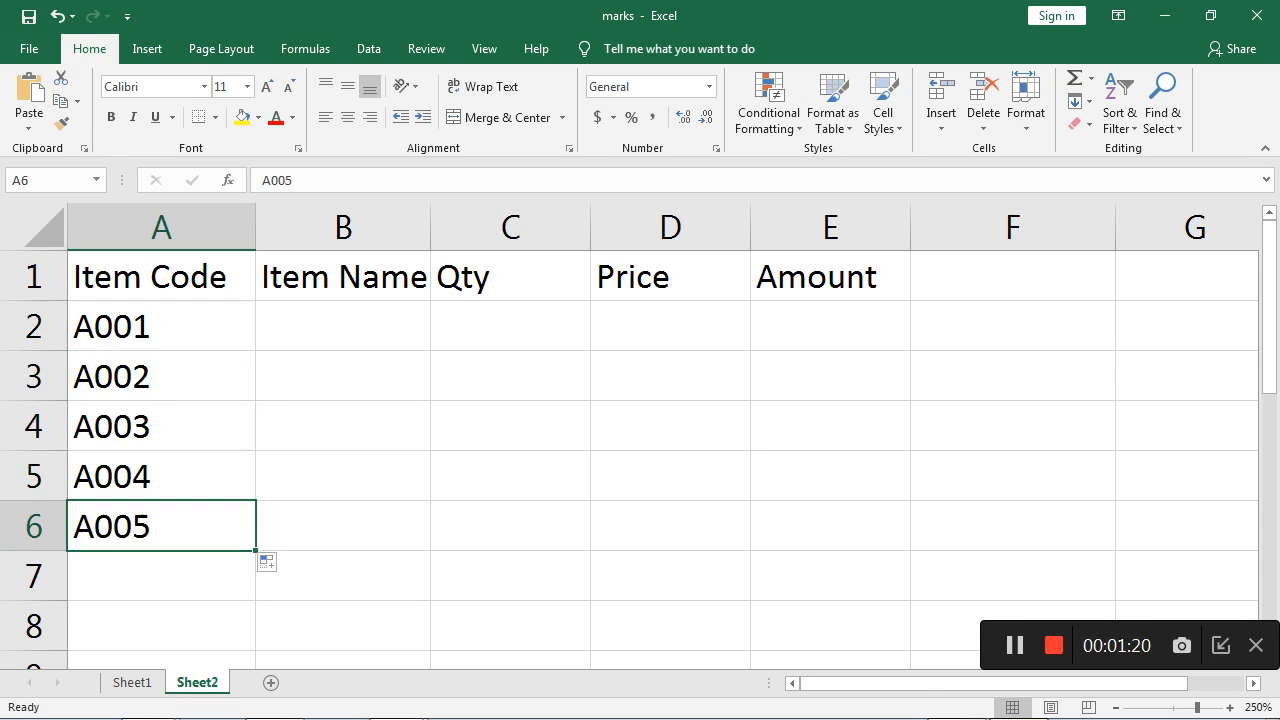
pyautogui.click(162, 327)
pyautogui.click(162, 377)
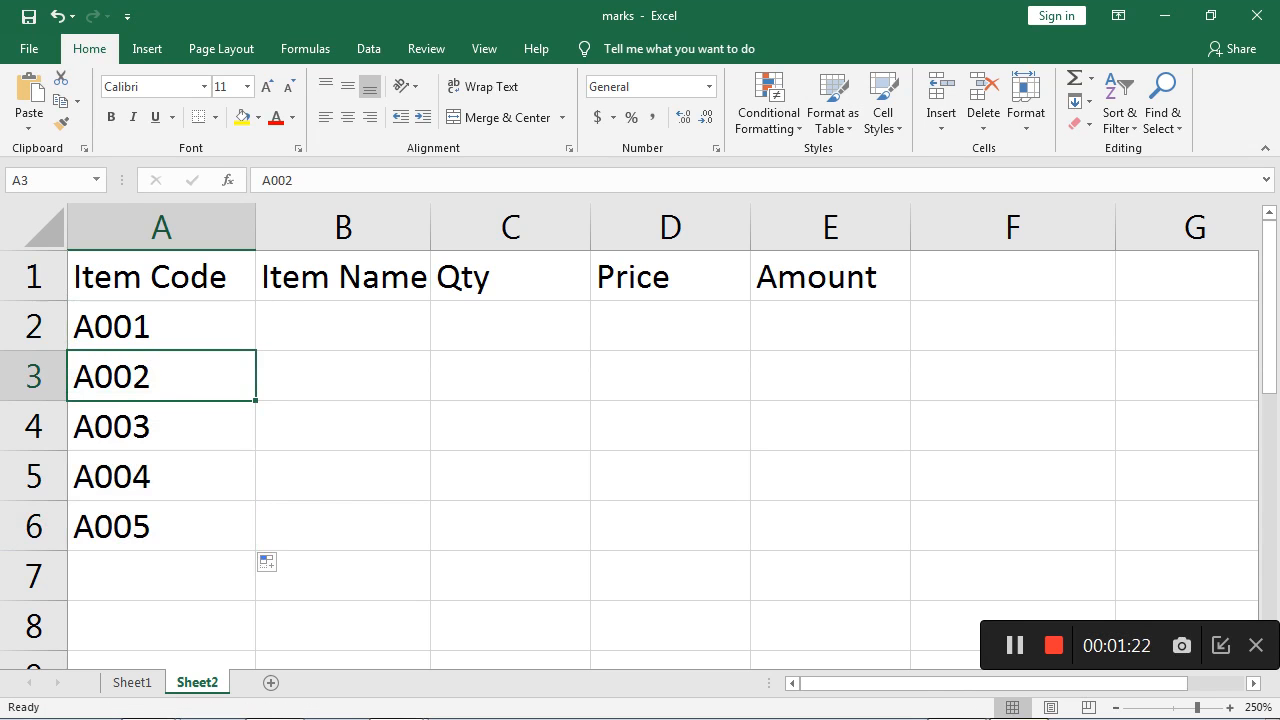
pyautogui.click(162, 427)
pyautogui.click(162, 477)
pyautogui.click(162, 527)
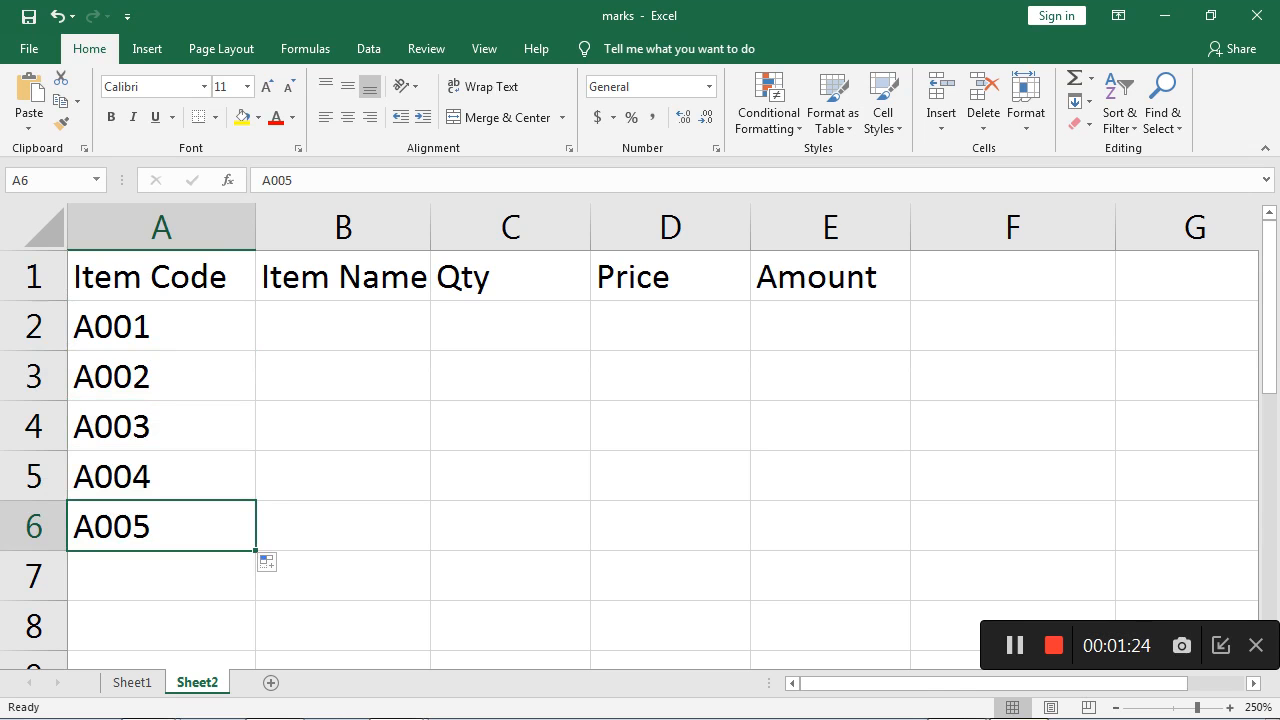
# Fill the Item Name column in B2:B6 with Colgate, Sugar, Note Book, Pencil and Pen
pyautogui.click(343, 327)
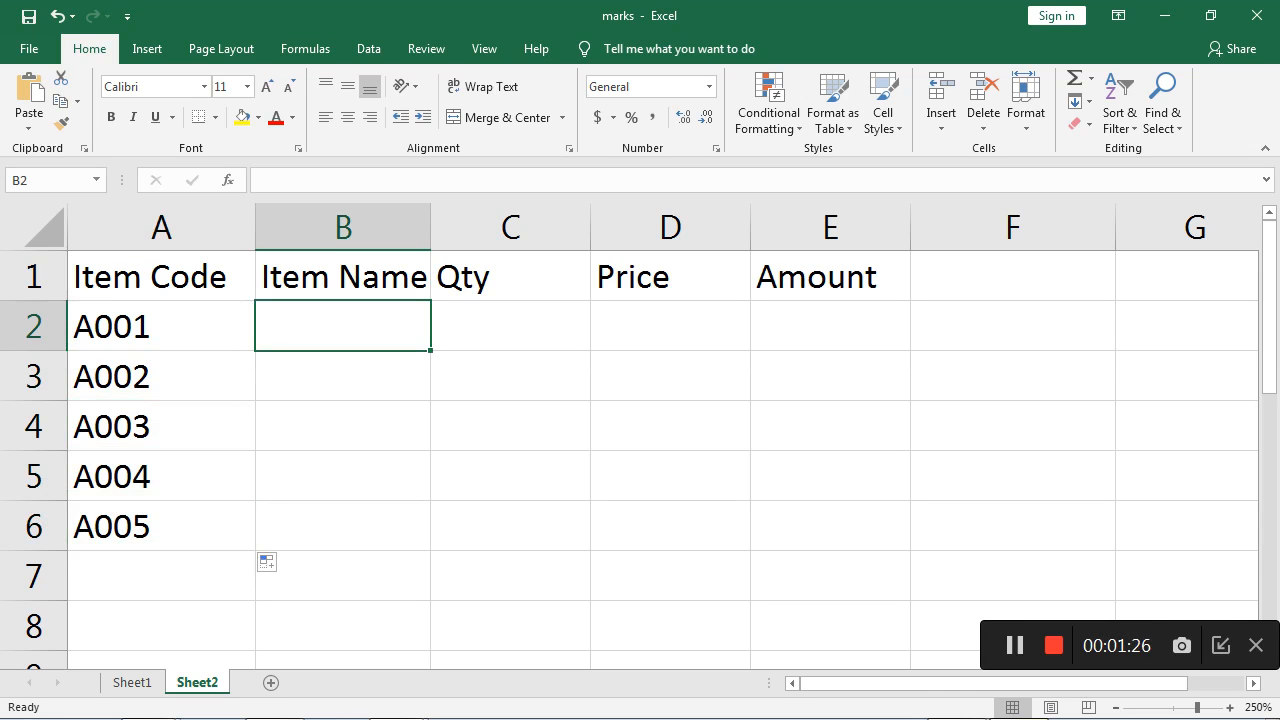
pyautogui.write('Colgate')
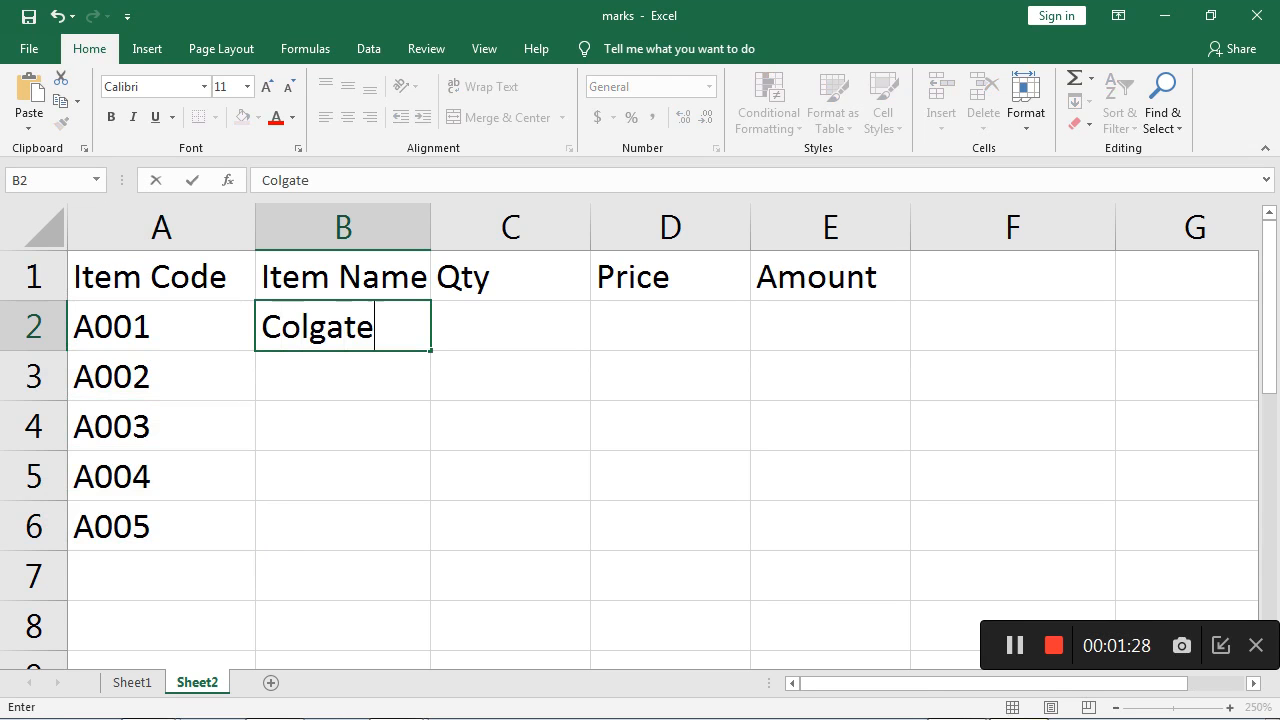
pyautogui.press('Return')
pyautogui.write('Sugar')
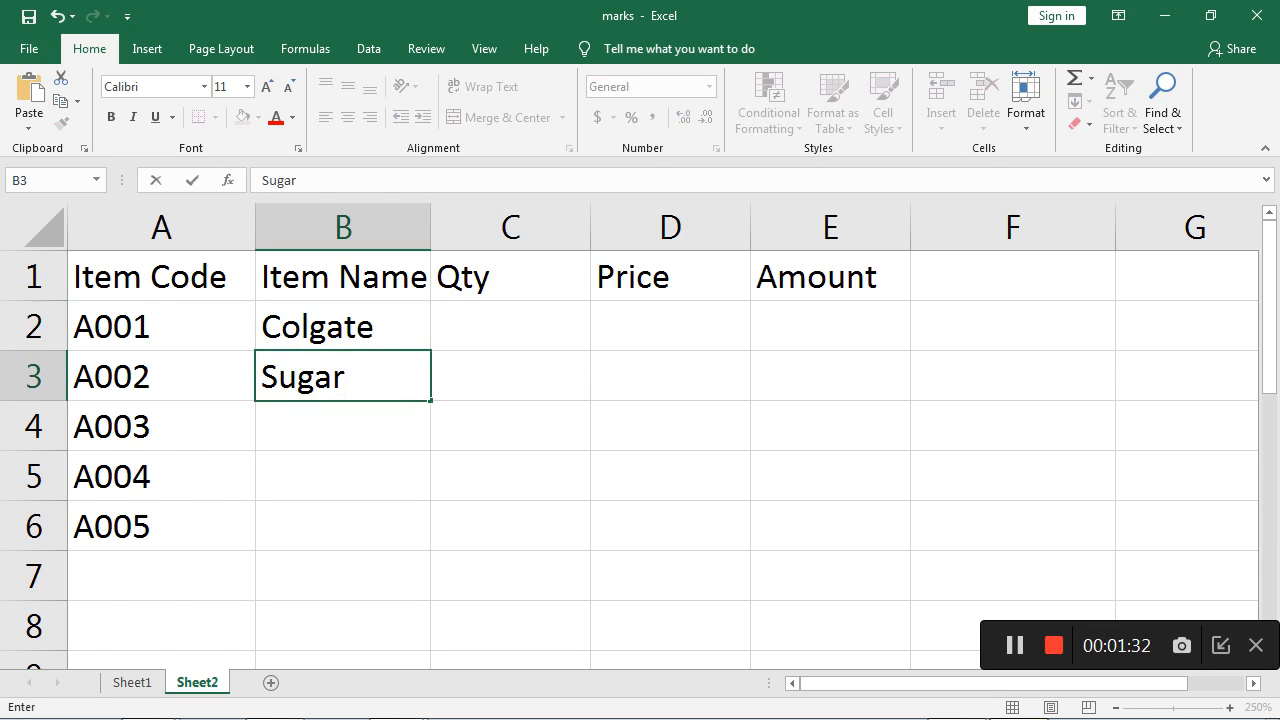
pyautogui.press('Return')
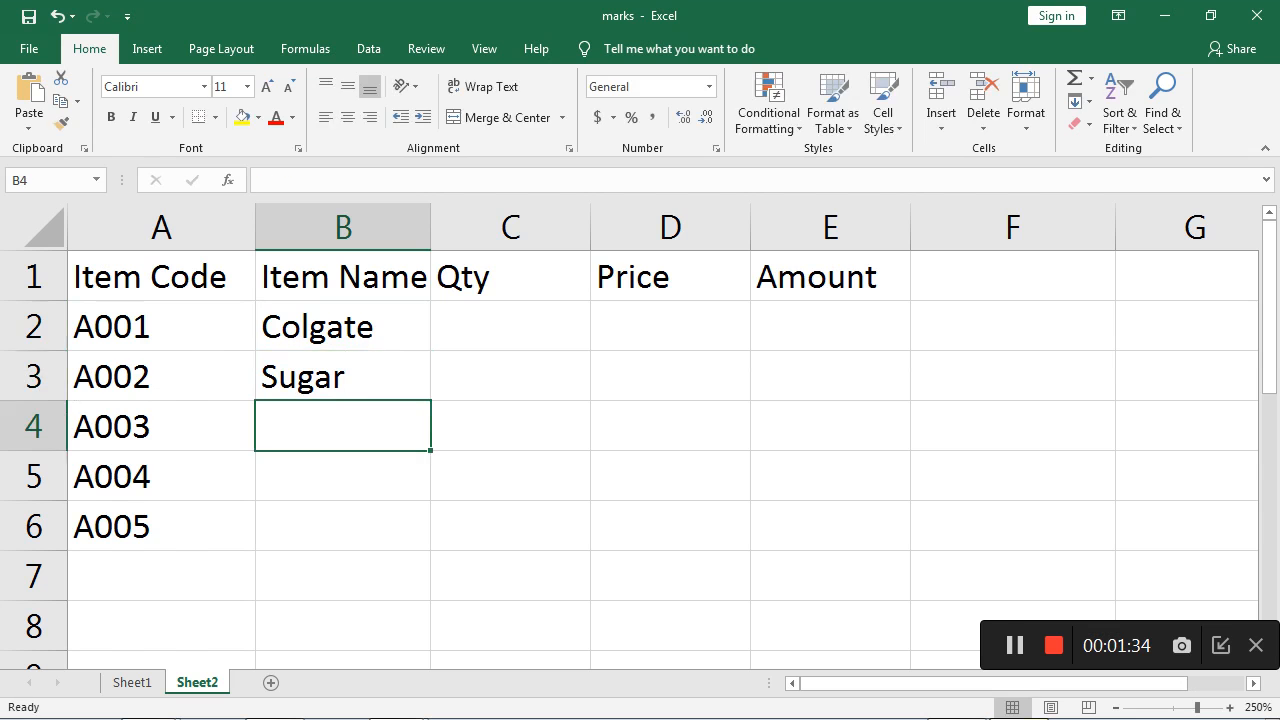
pyautogui.write('Note Book')
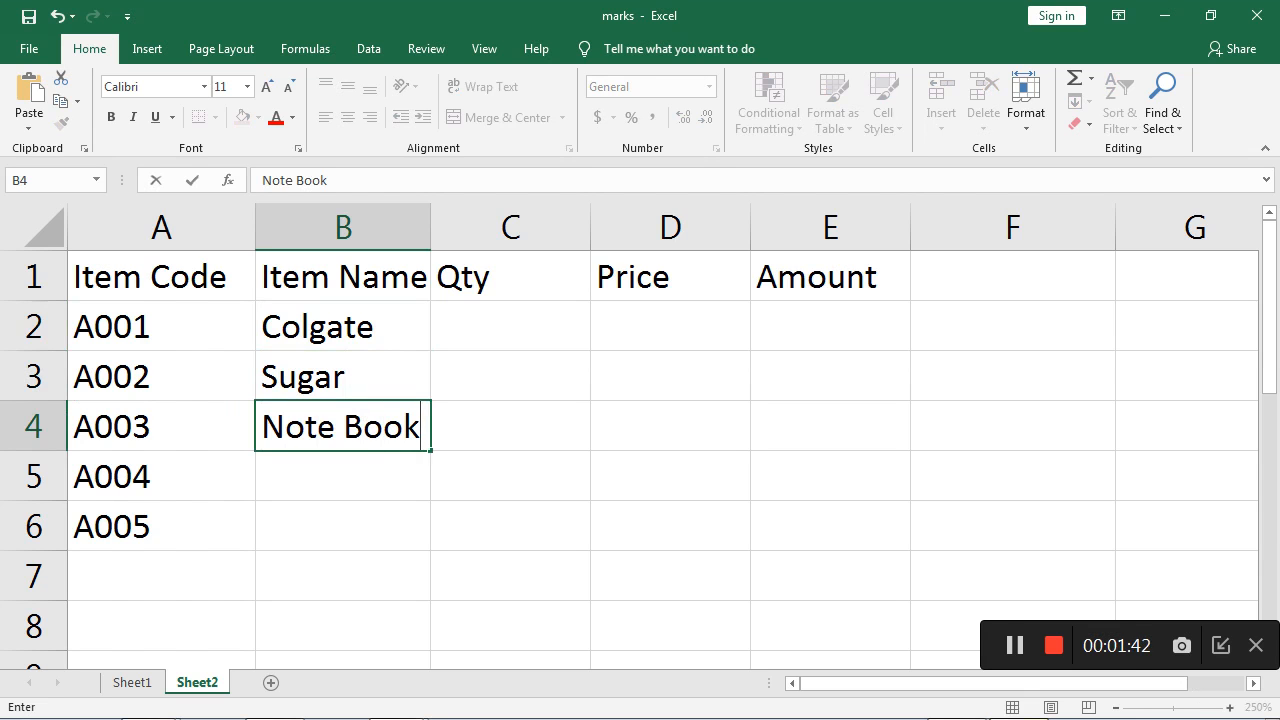
pyautogui.press('Return')
pyautogui.write('Pr')
pyautogui.press('BackSpace')
pyautogui.write('encil')
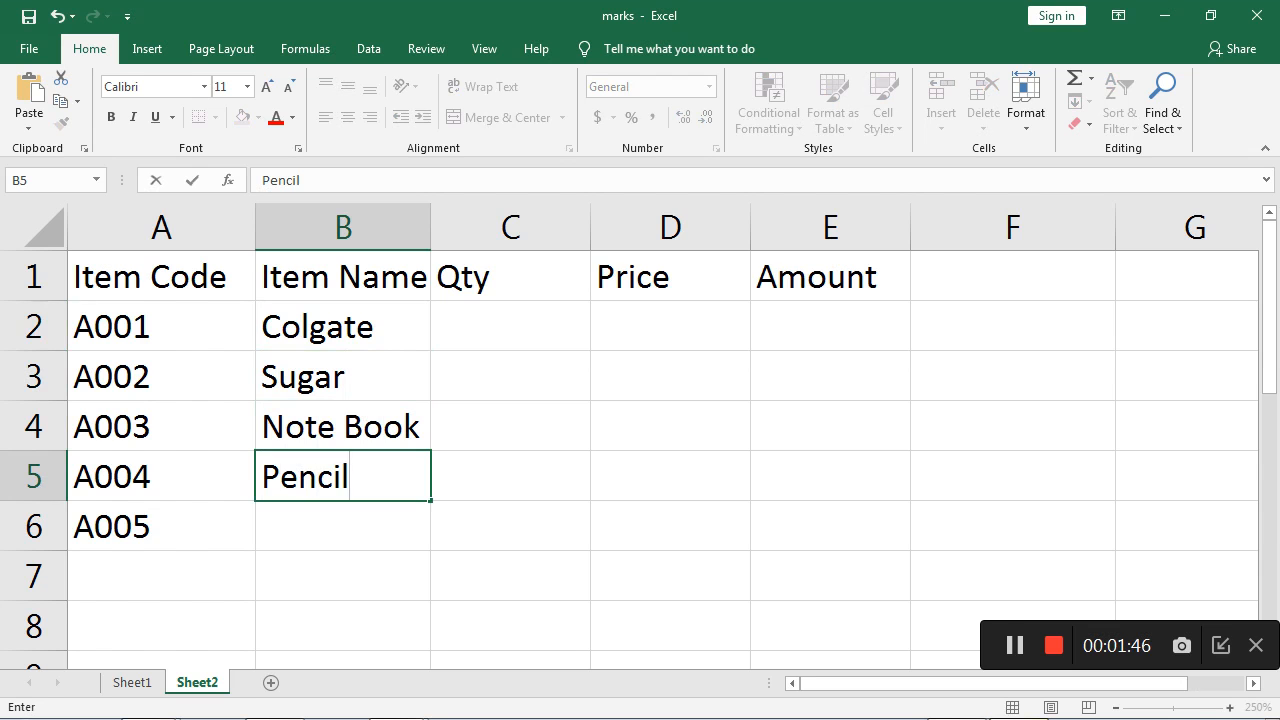
pyautogui.press('Return')
pyautogui.write('Penn')
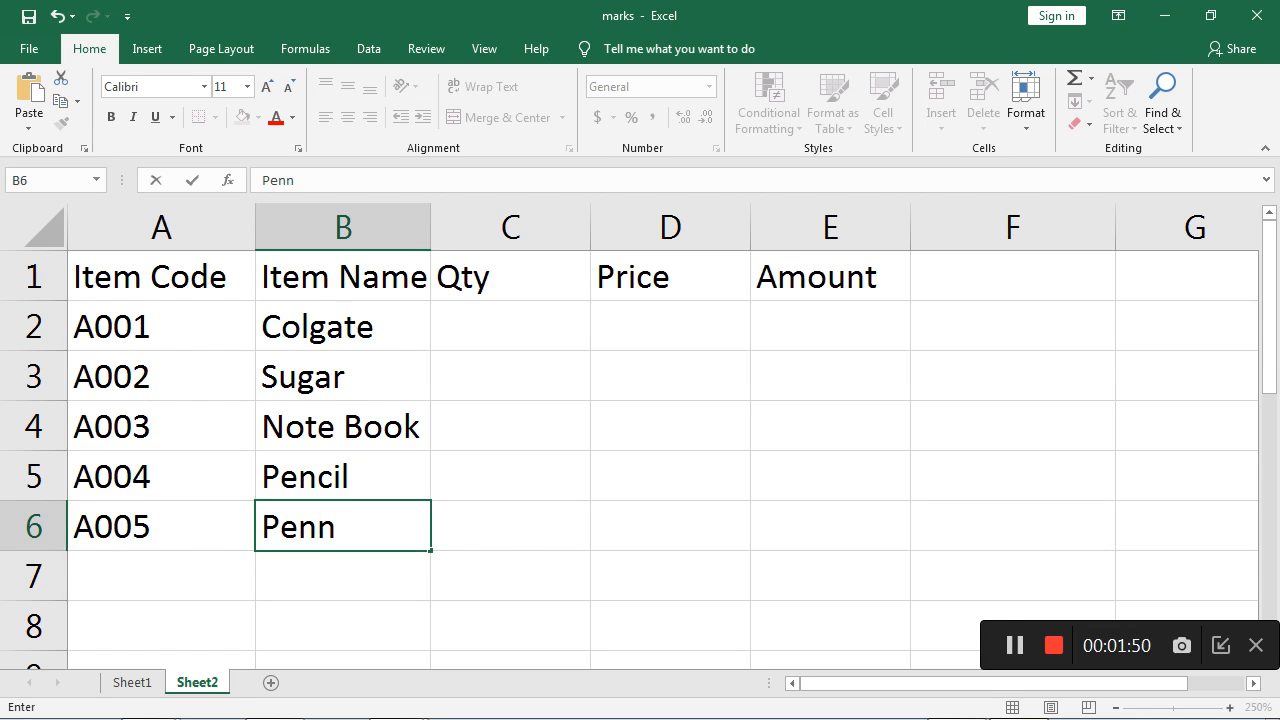
pyautogui.press('BackSpace')
# Enter the quantities 10, 20, 50, 20 and 20 in cells C2 to C6 of the Qty column
pyautogui.click(510, 326)
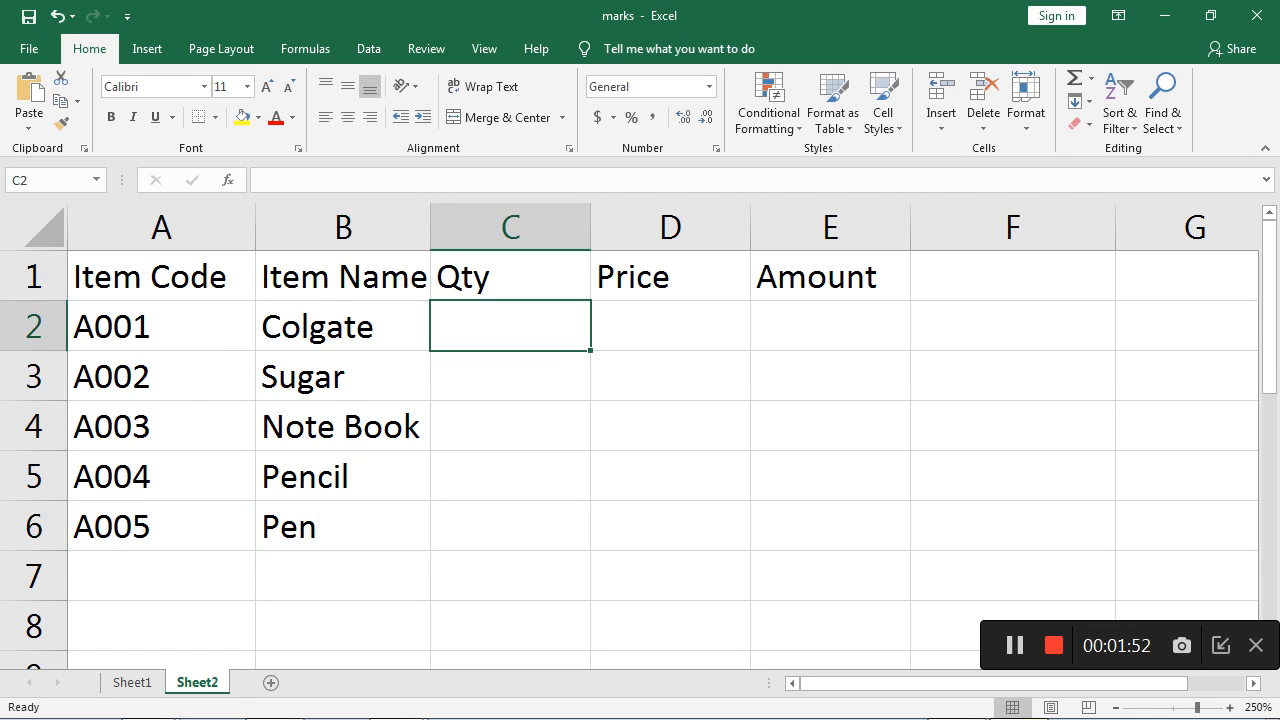
pyautogui.write('10')
pyautogui.press('Return')
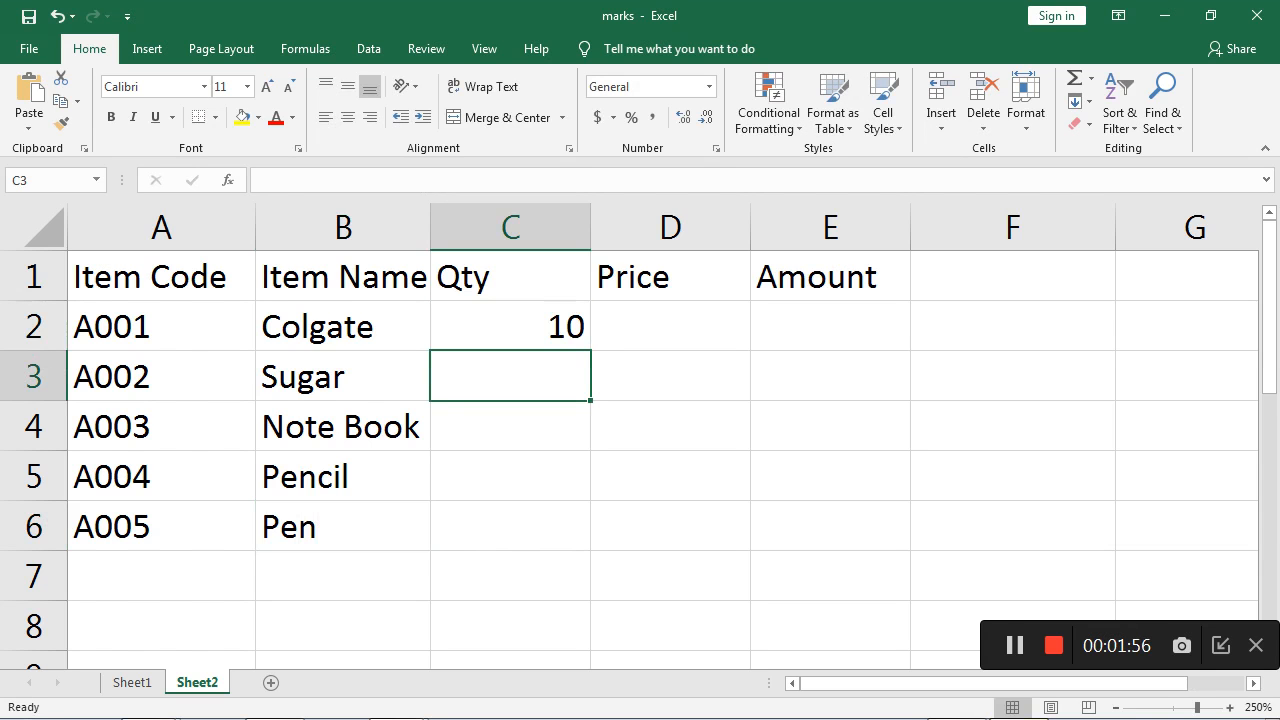
pyautogui.write('20')
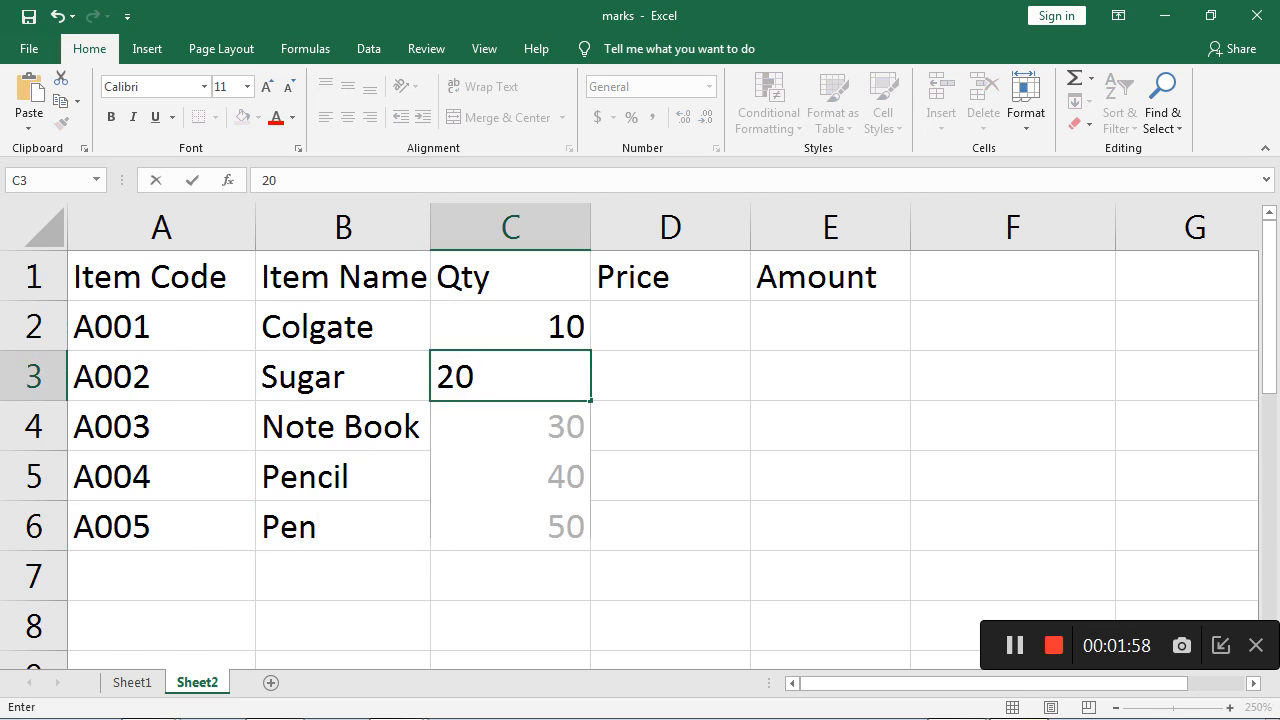
pyautogui.press('Return')
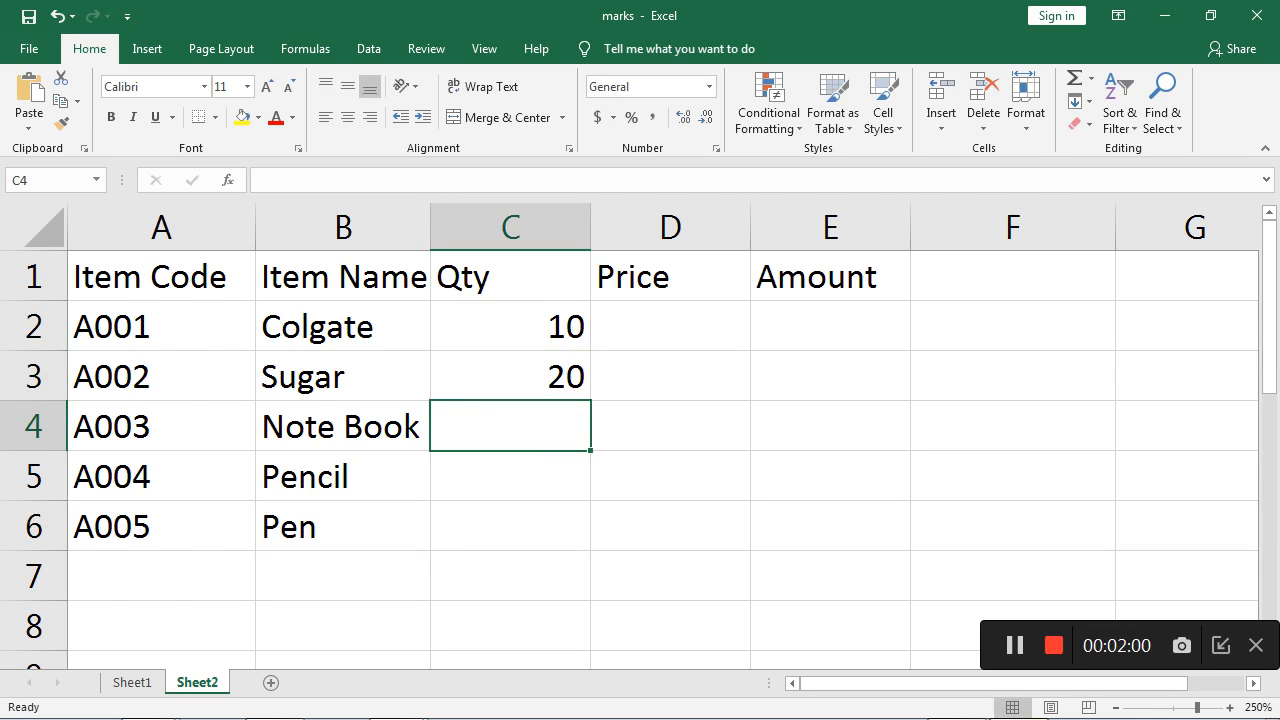
pyautogui.write('50')
pyautogui.press('Return')
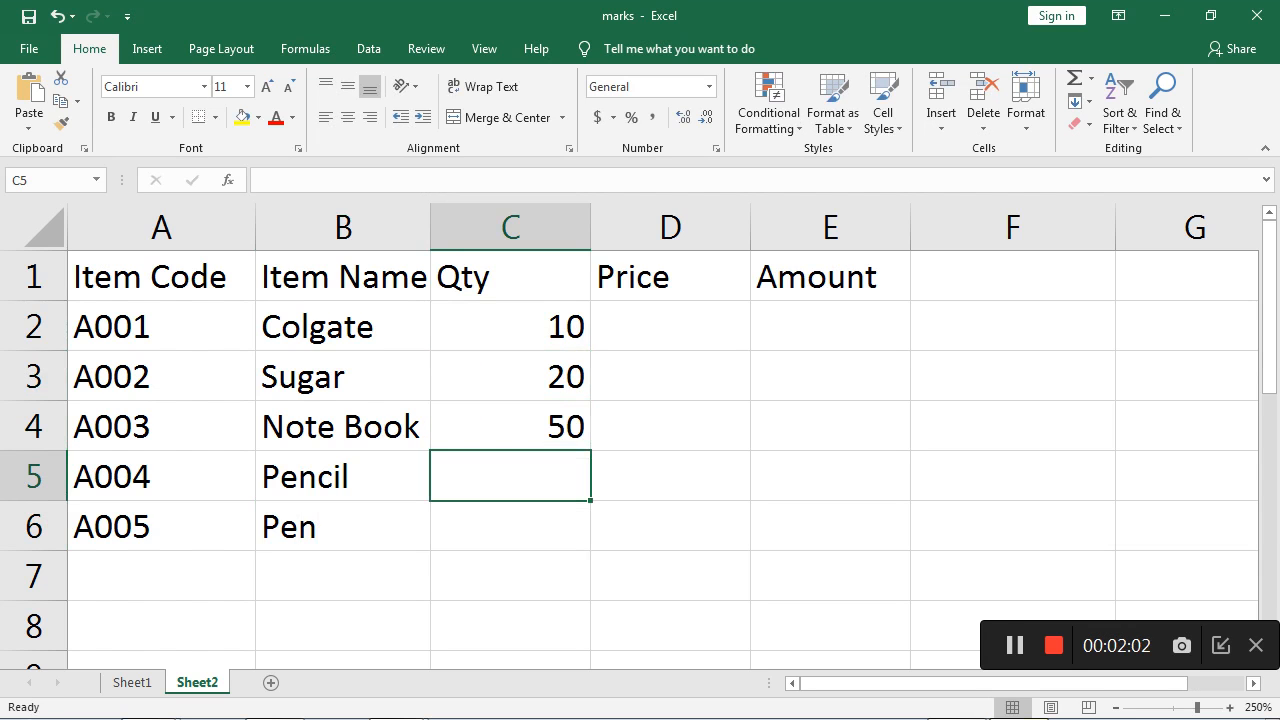
pyautogui.write('20')
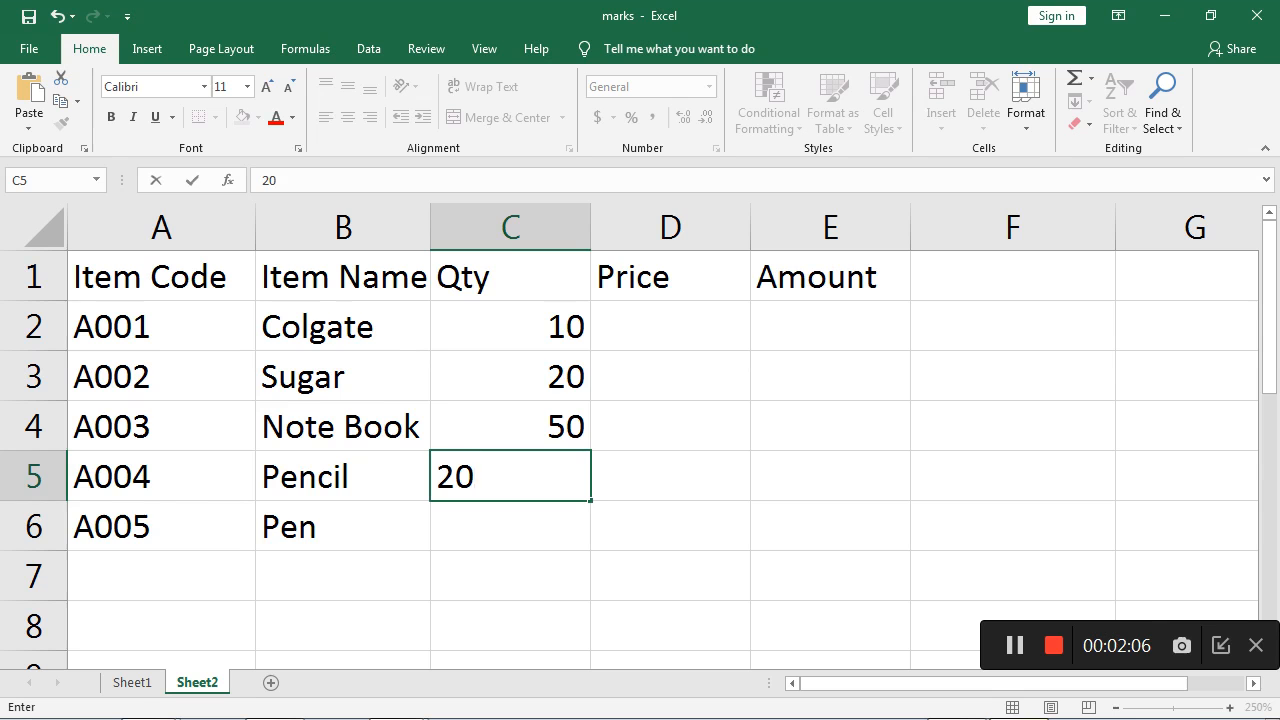
pyautogui.press('Return')
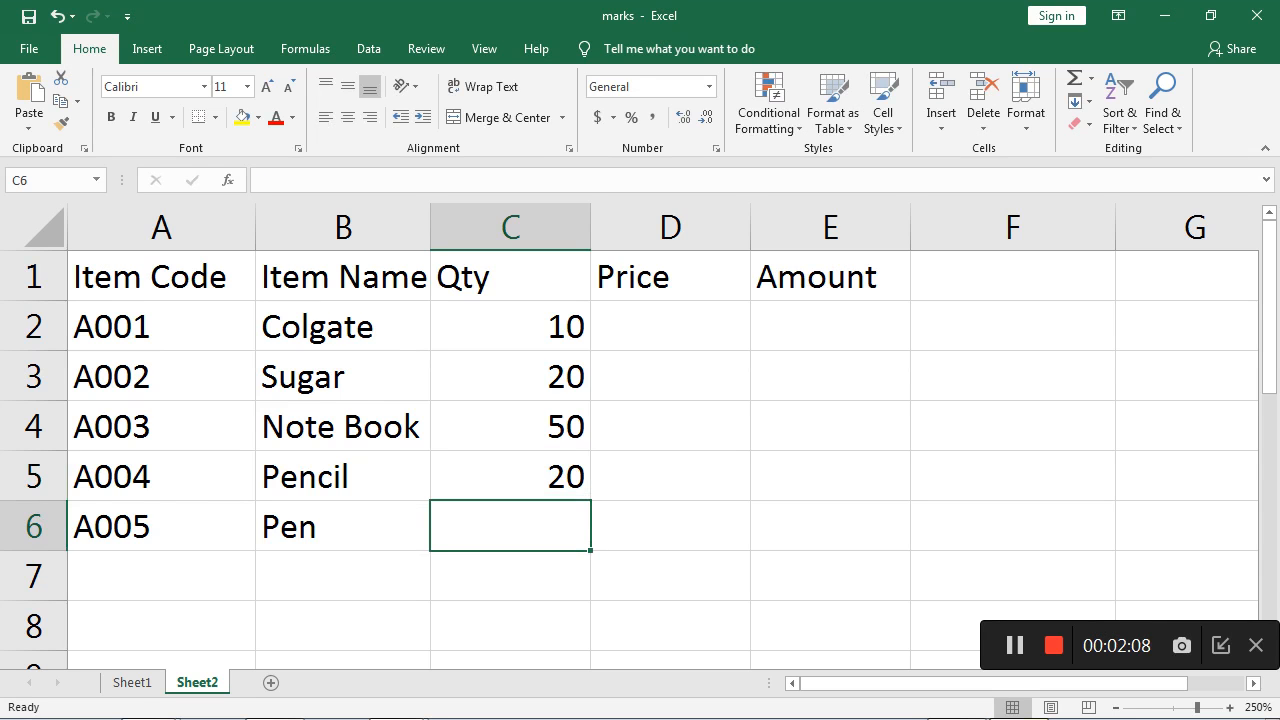
pyautogui.write('20')
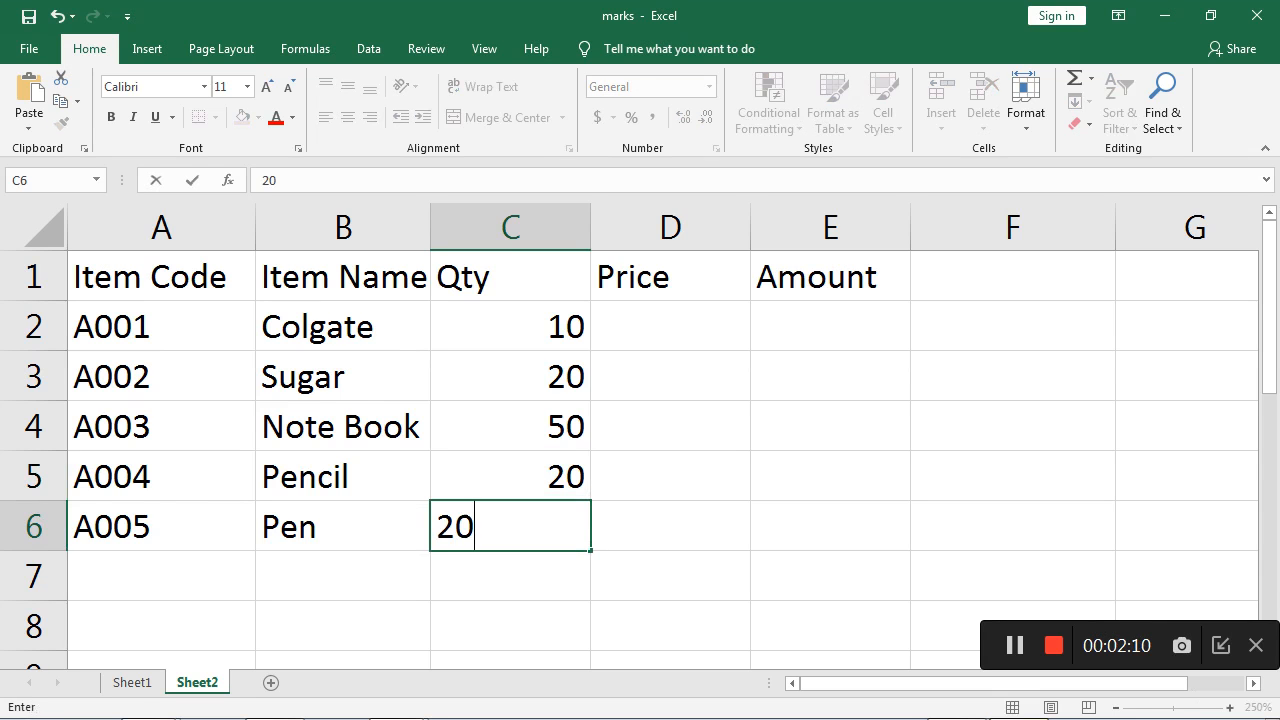
# Enter the prices 25, 100, 25, 10 and 5 in cells D2 to D6 of the Price column
pyautogui.press('Return')
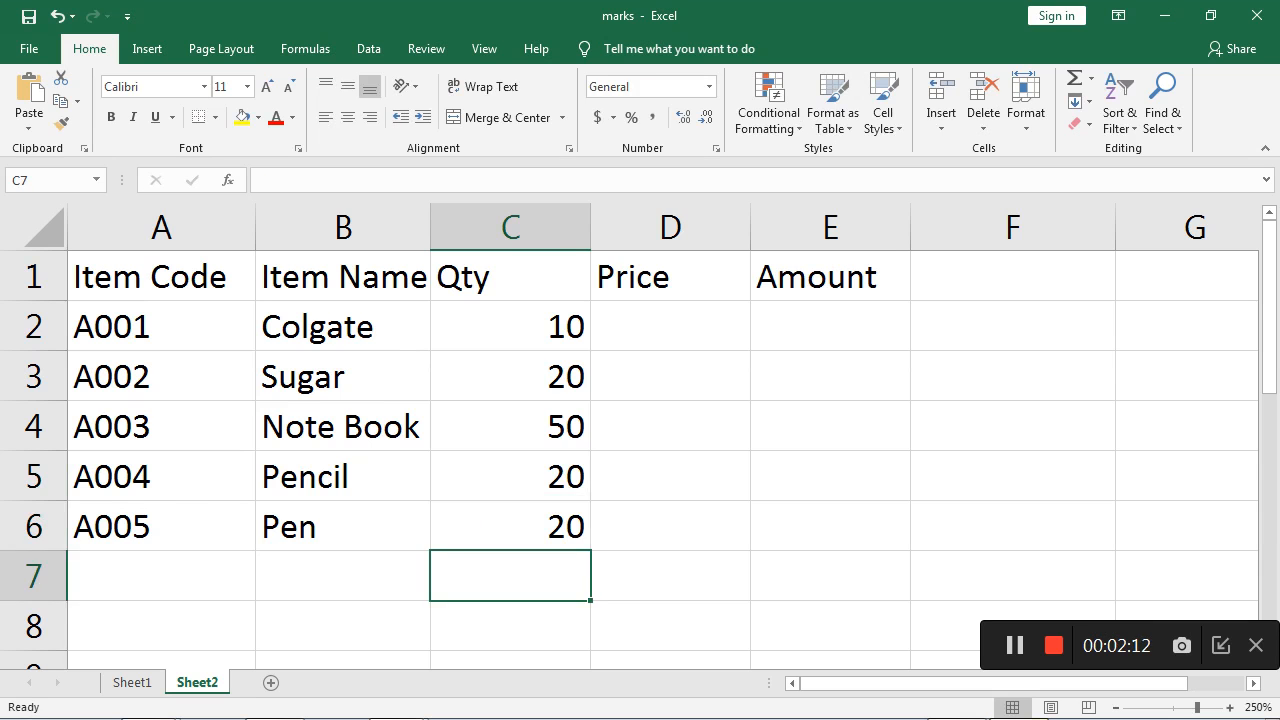
pyautogui.click(670, 326)
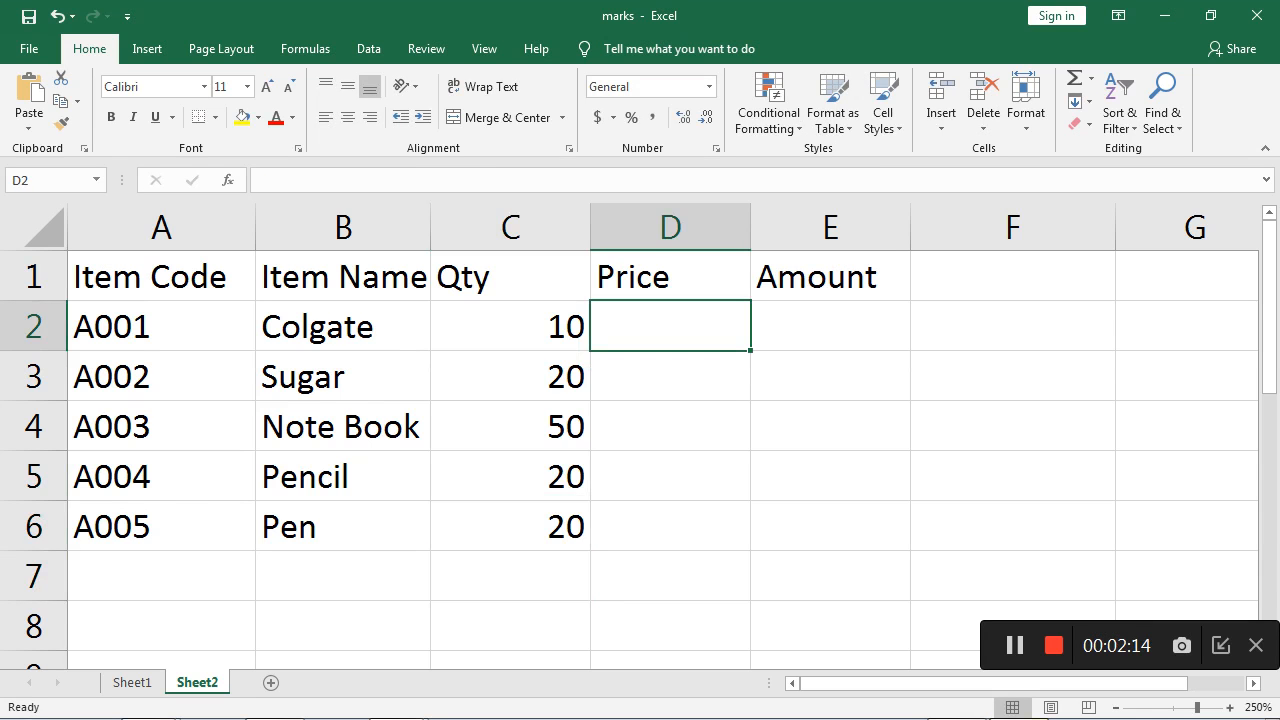
pyautogui.write('25')
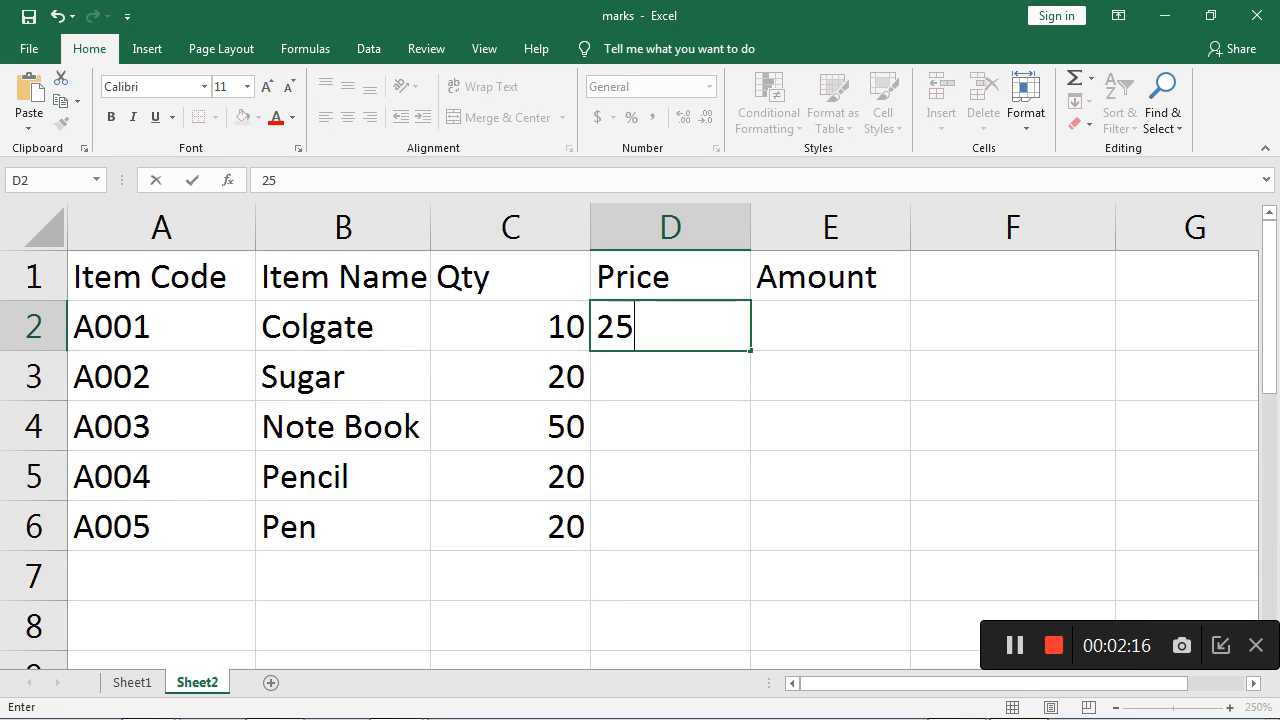
pyautogui.press('Return')
pyautogui.write('100')
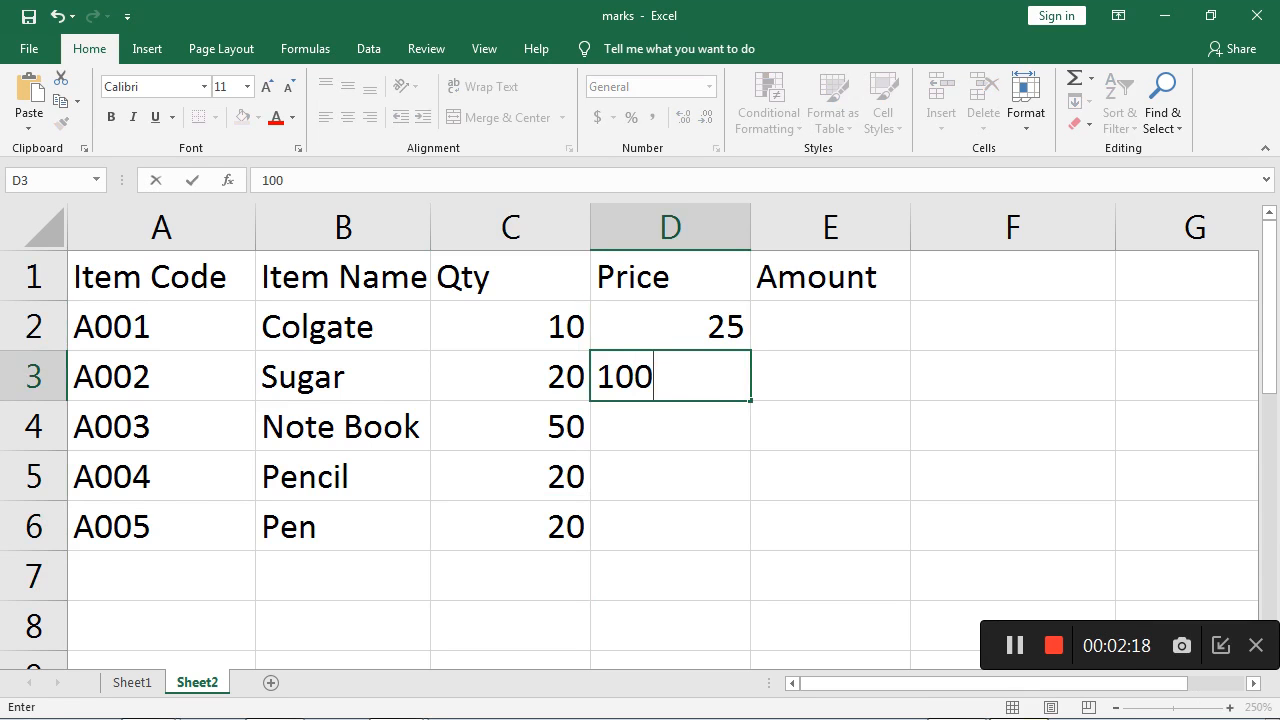
pyautogui.press('Return')
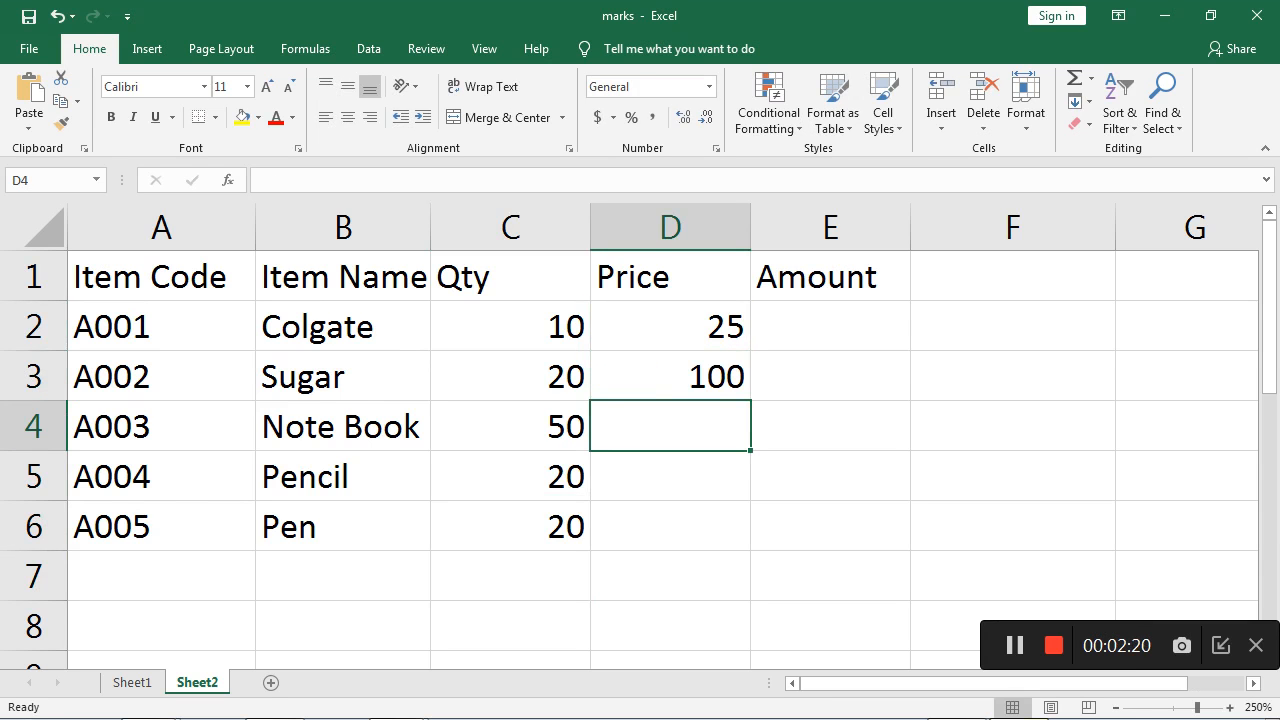
pyautogui.write('25')
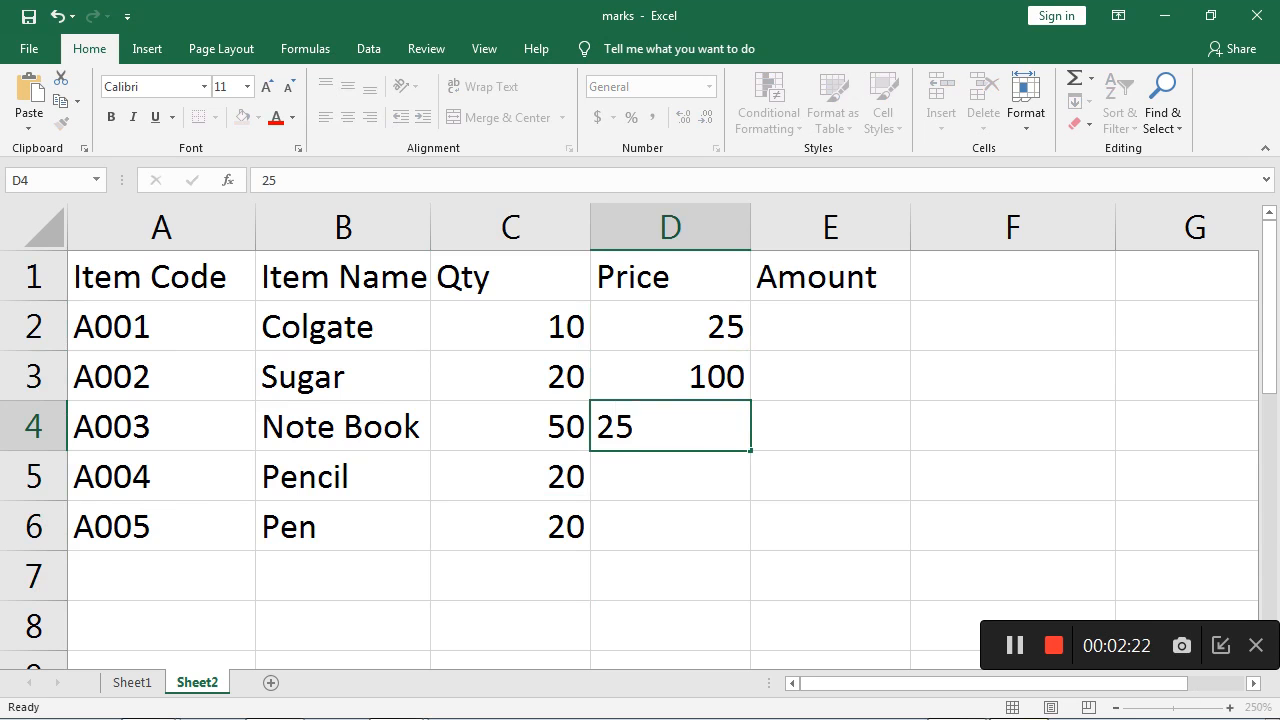
pyautogui.press('Return')
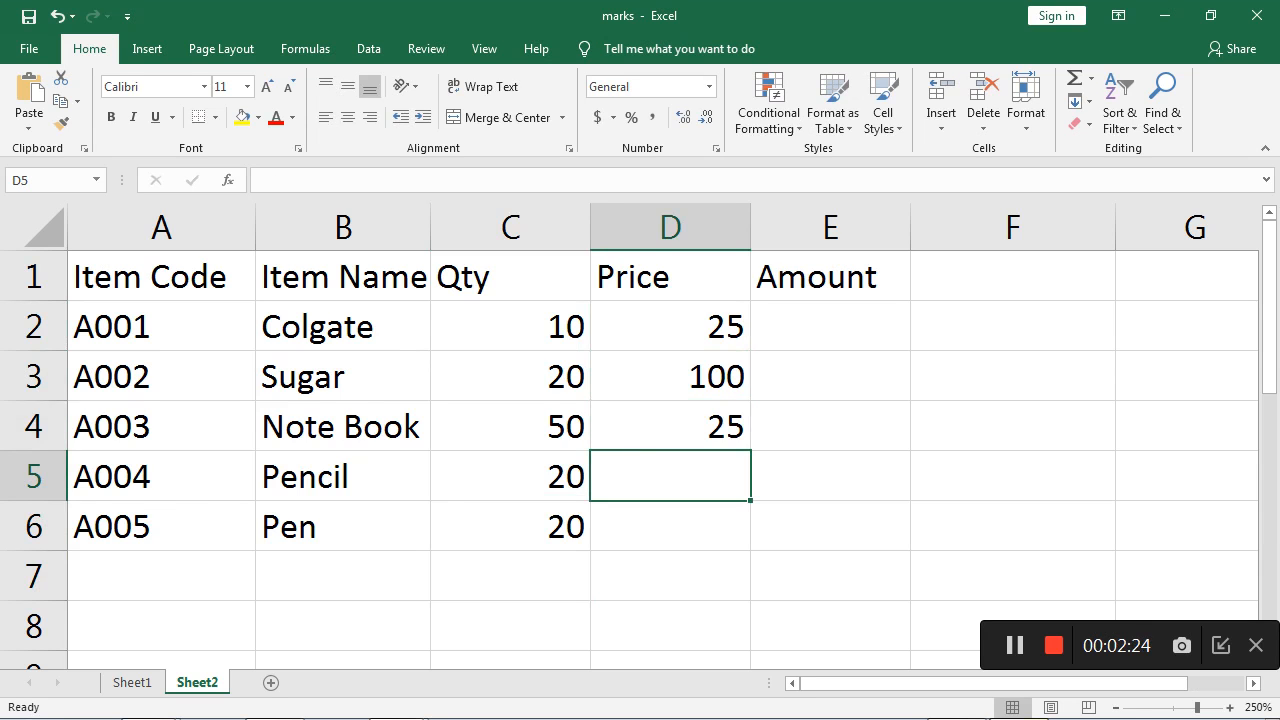
pyautogui.write('10')
pyautogui.press('Return')
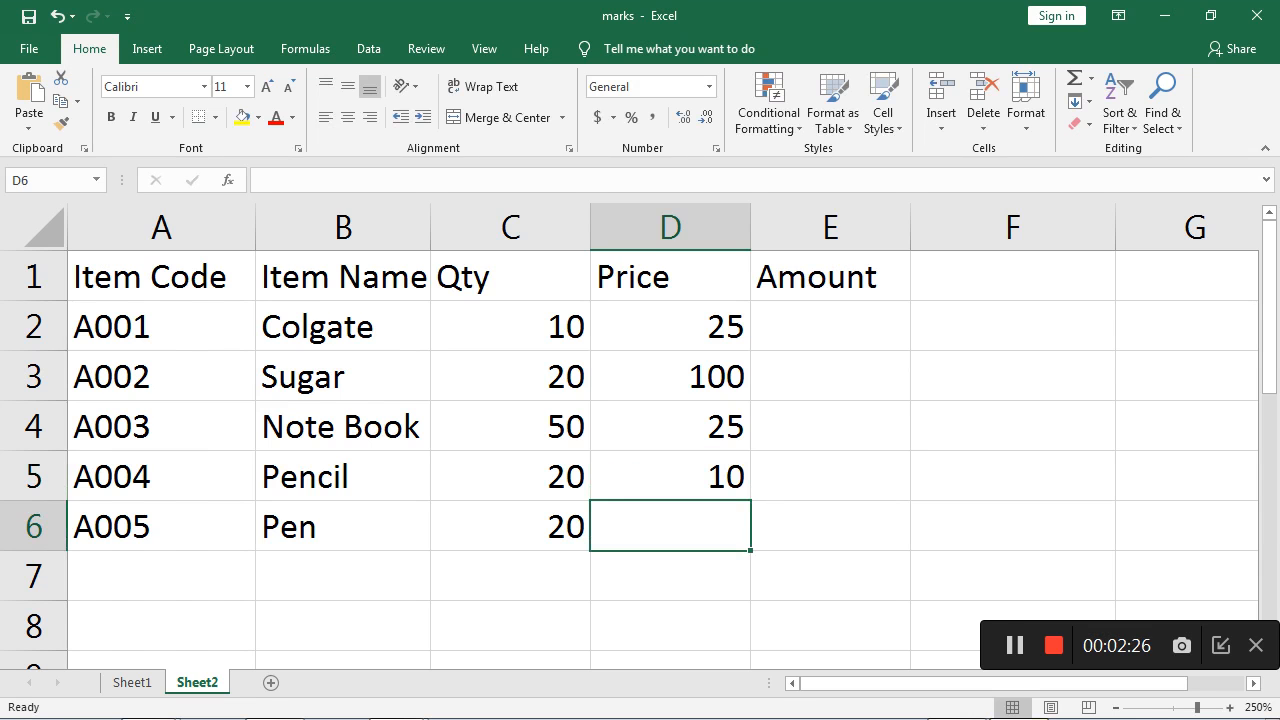
pyautogui.write('5')
pyautogui.press('Return')
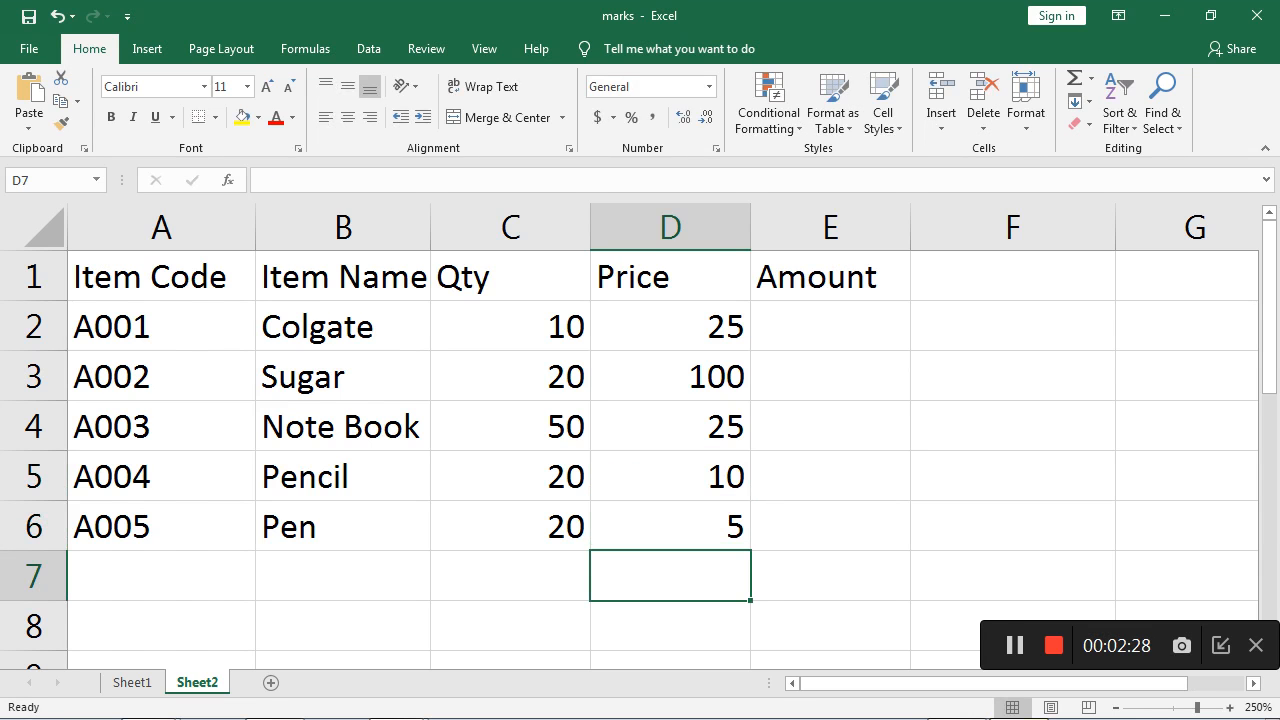
# Review the Colgate row's item code, name, quantity, price and amount cells, focusing on the quantity and price needed for the amount
pyautogui.click(830, 326)
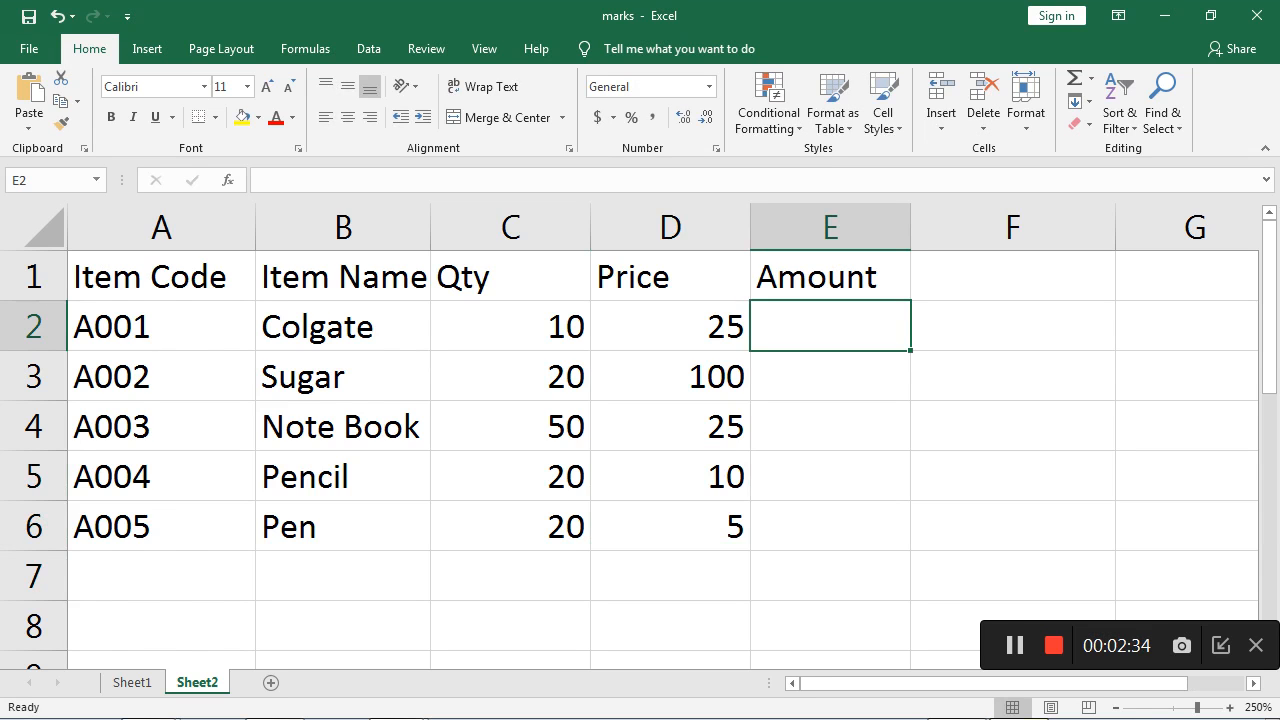
pyautogui.click(161, 326)
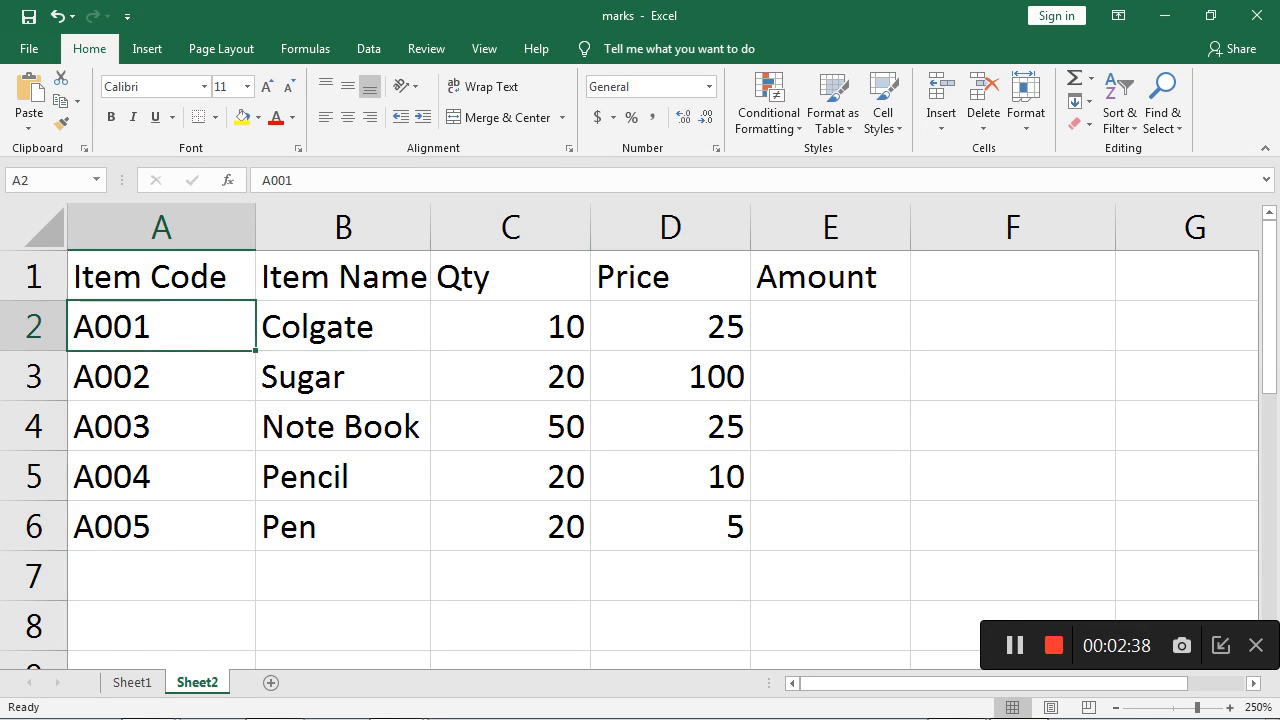
pyautogui.click(343, 326)
pyautogui.click(511, 326)
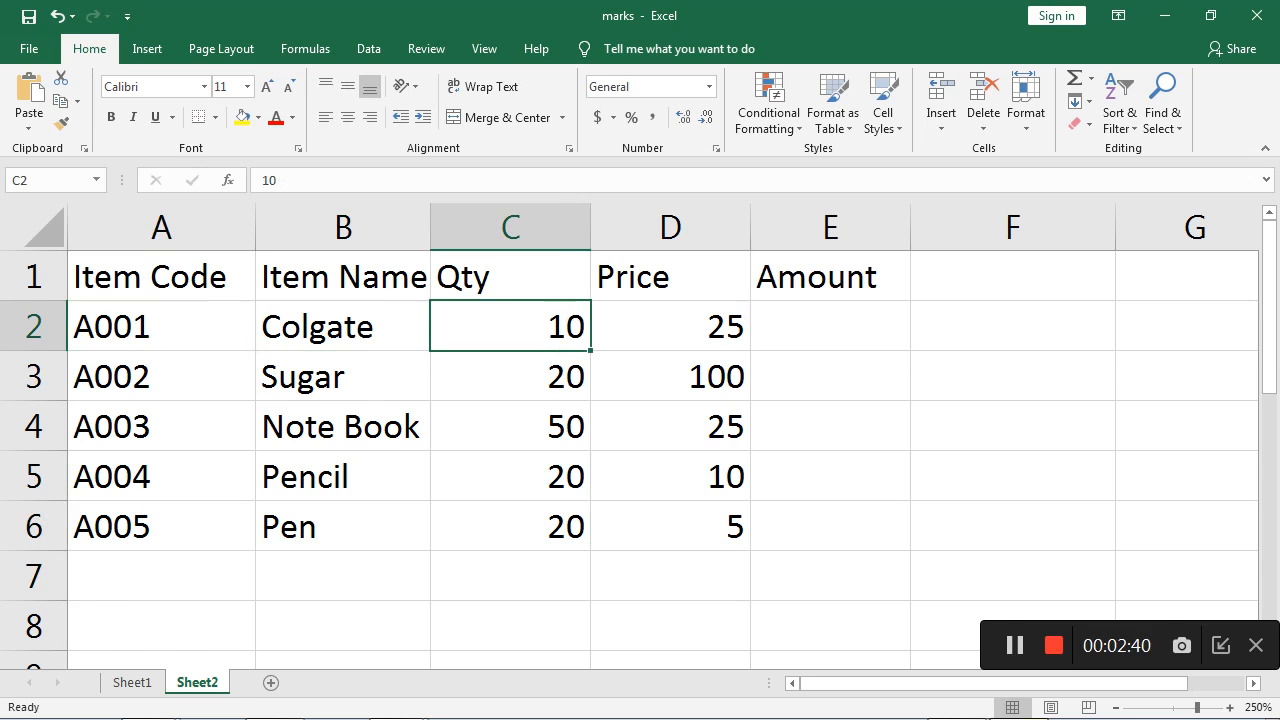
pyautogui.click(670, 326)
pyautogui.click(830, 326)
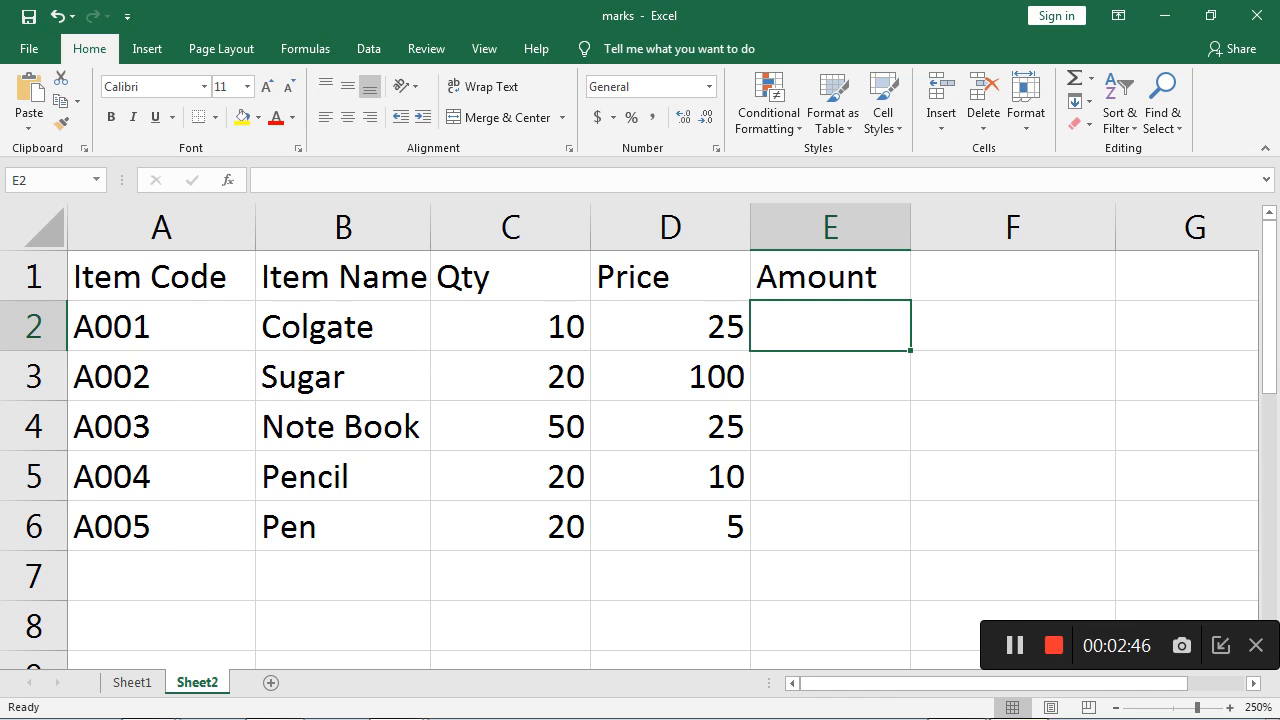
pyautogui.click(510, 326)
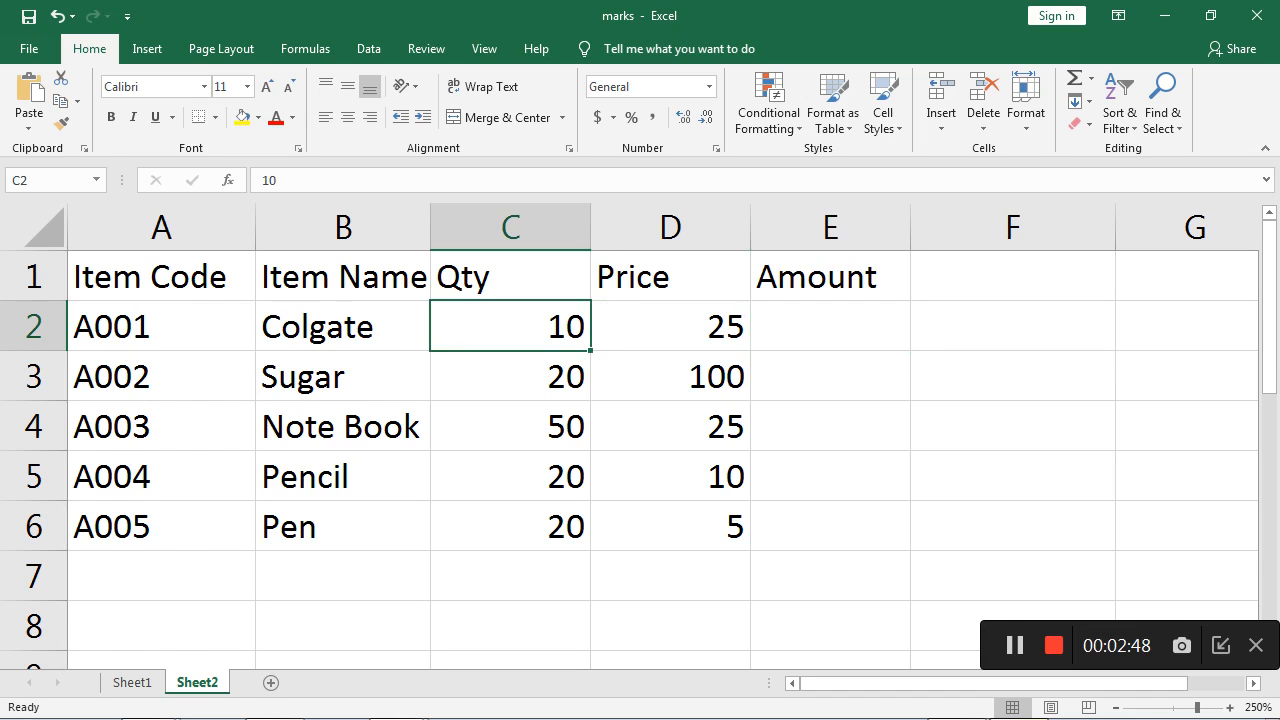
pyautogui.click(670, 326)
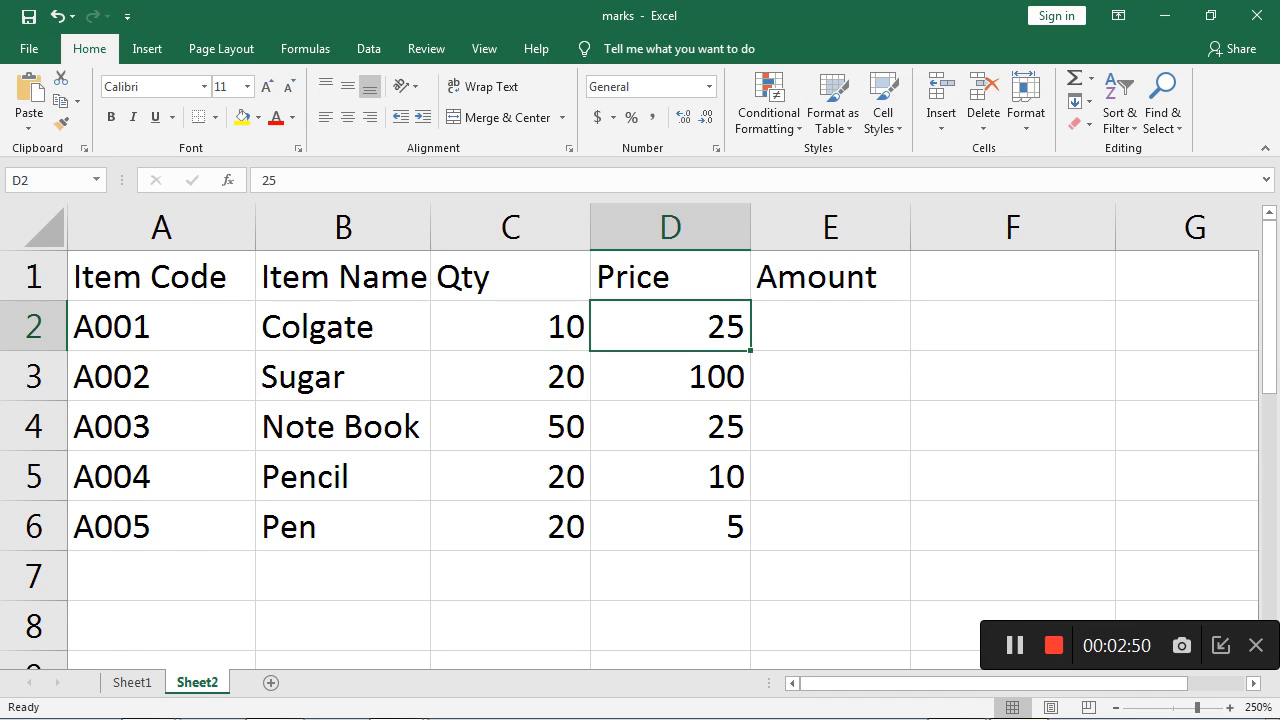
# Calculate the Colgate amount in cell E2 with the formula =C2*D2
pyautogui.click(830, 326)
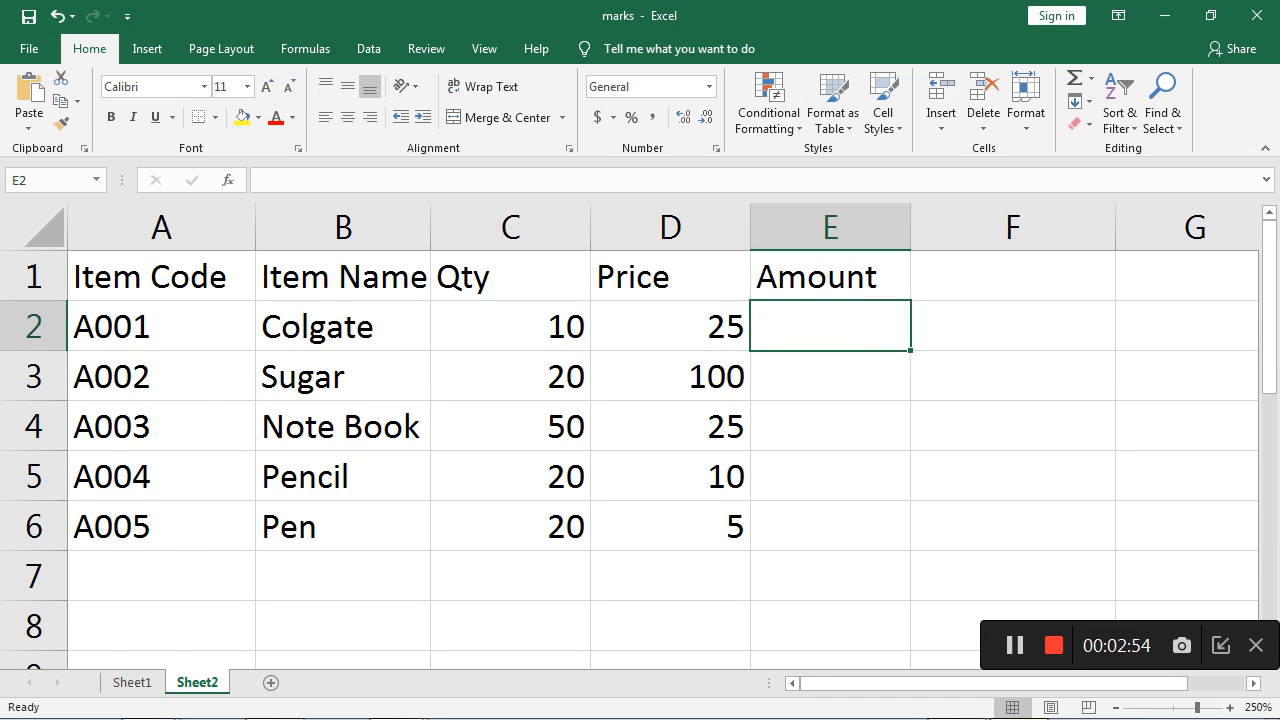
pyautogui.write('=')
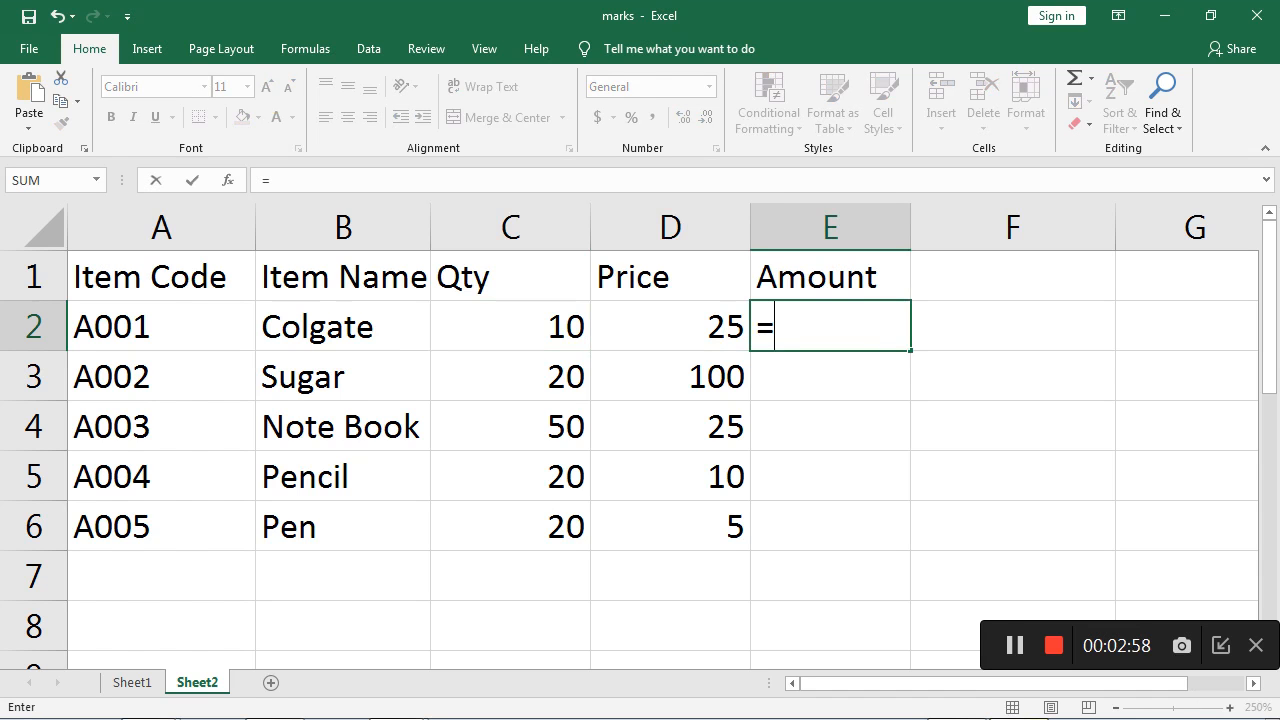
pyautogui.click(510, 326)
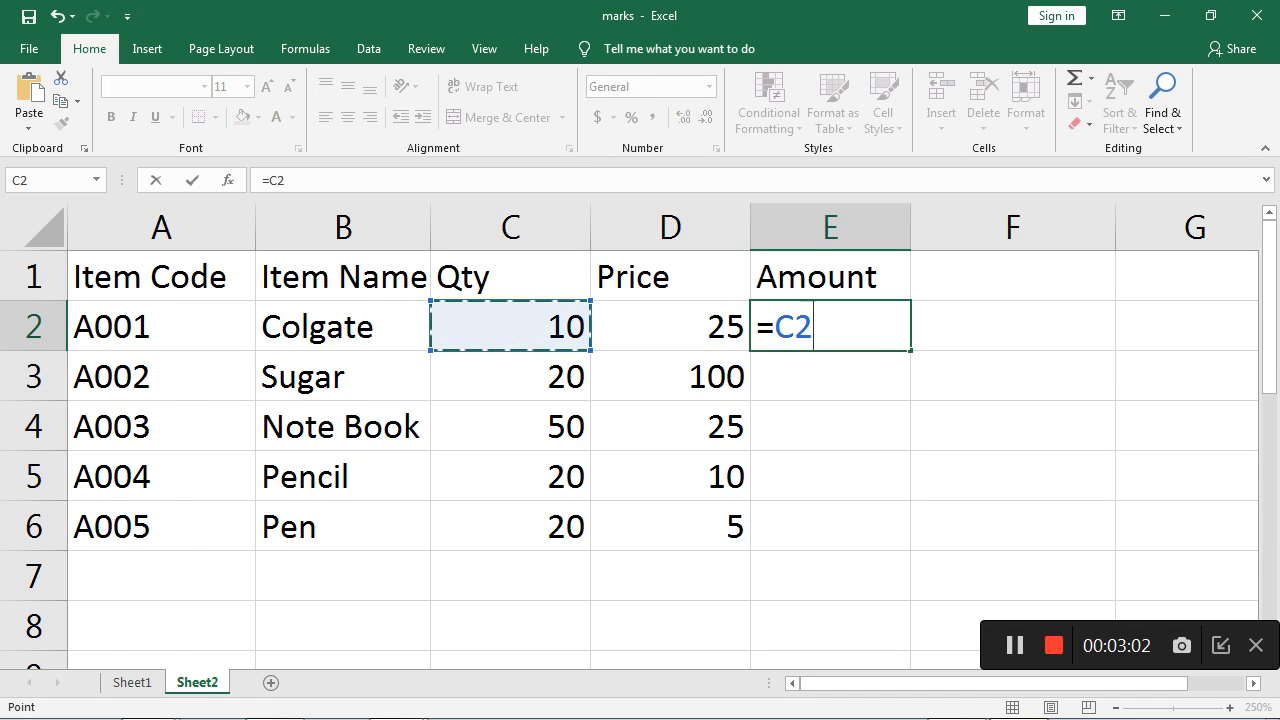
pyautogui.write('*')
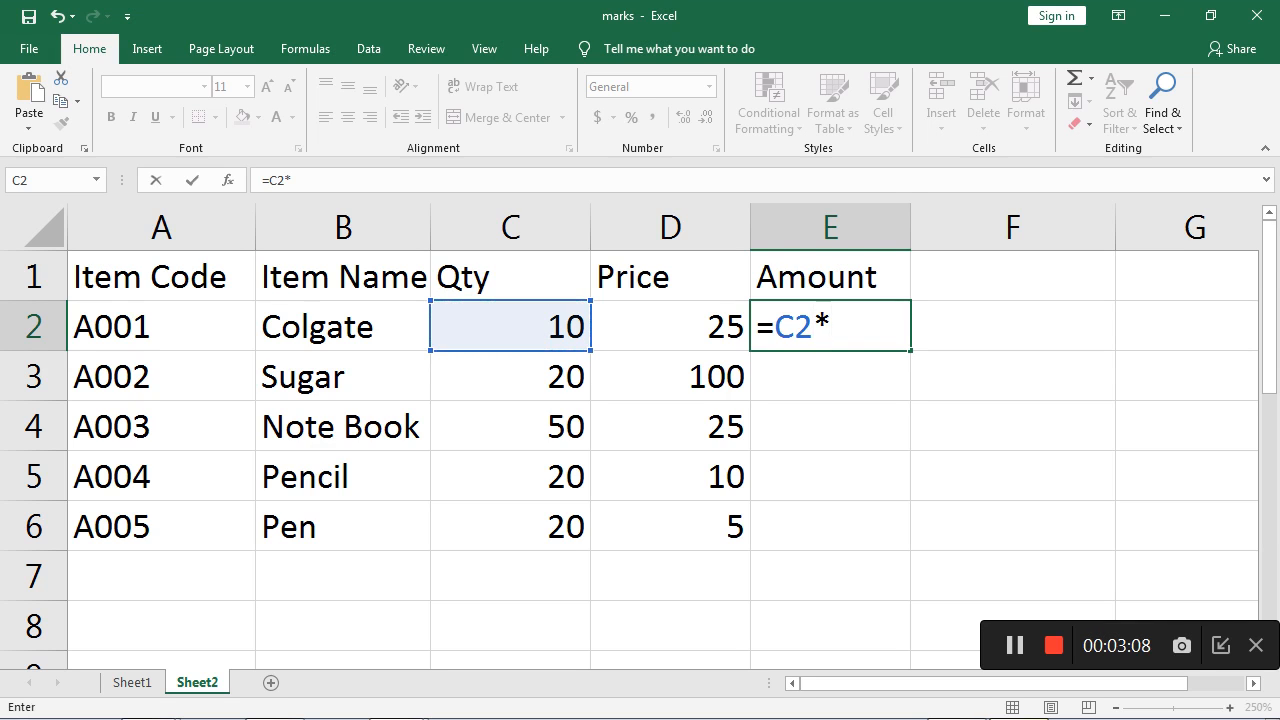
pyautogui.click(670, 326)
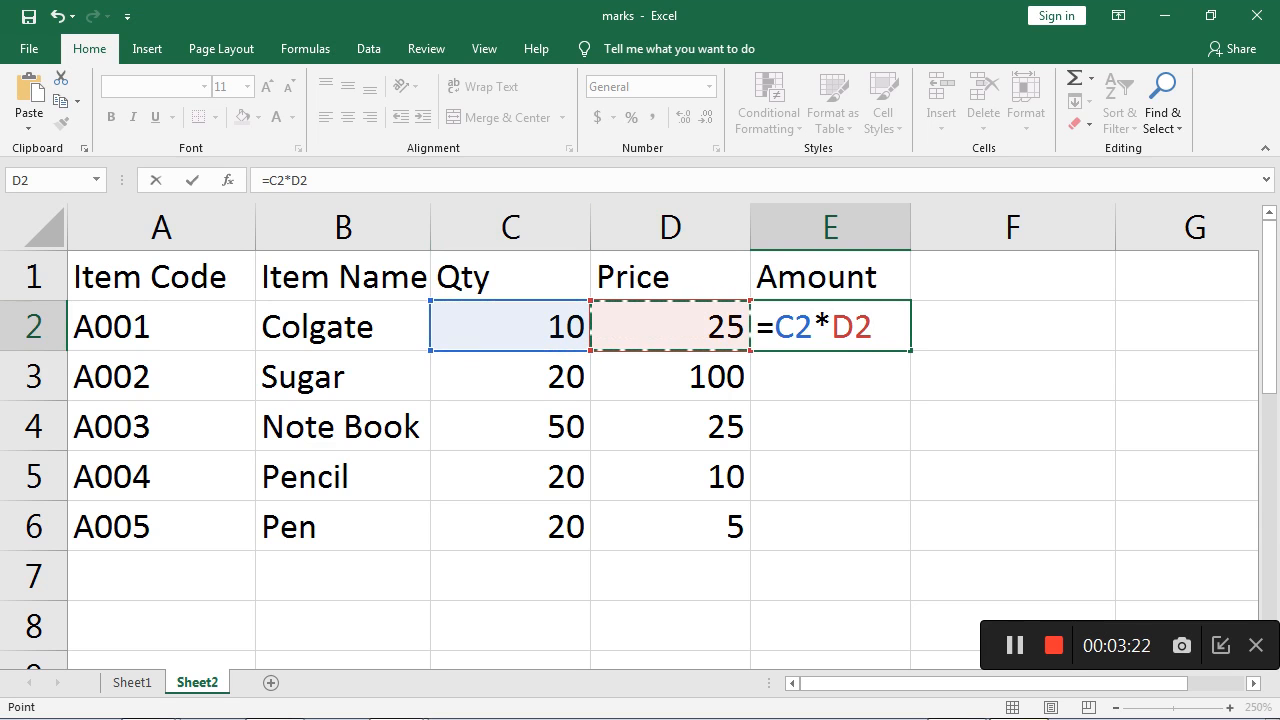
pyautogui.press('Return')
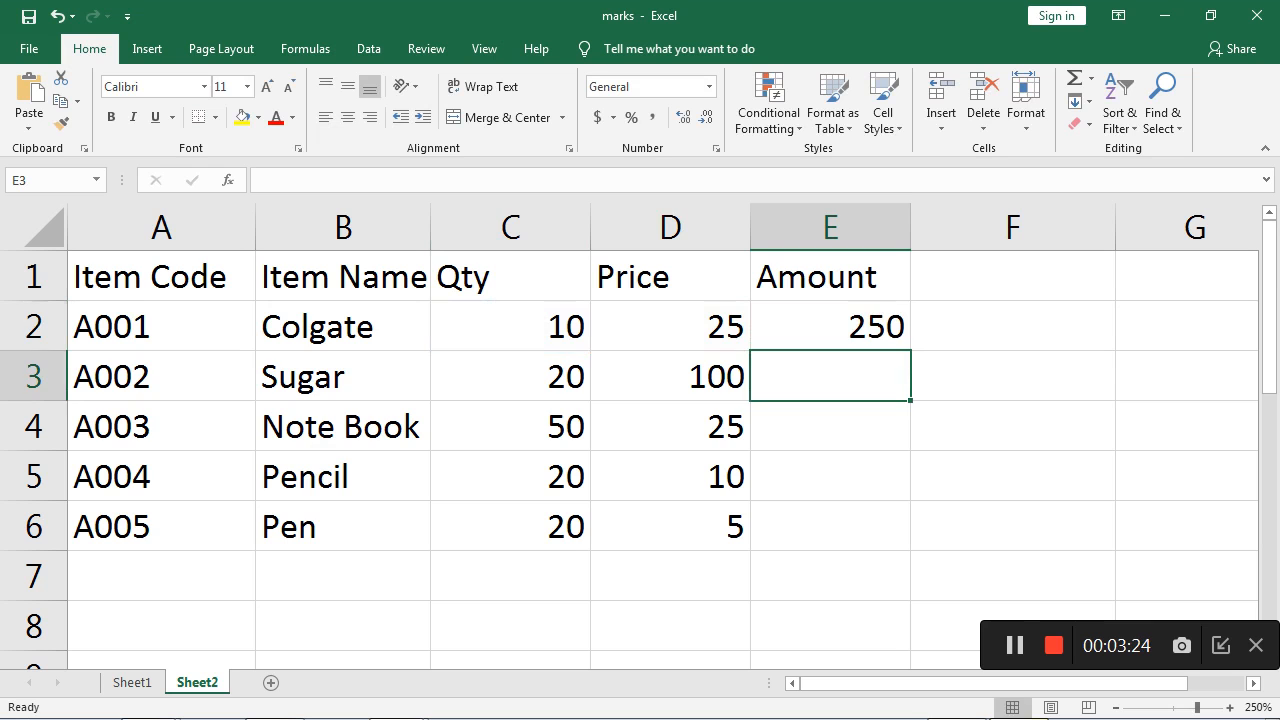
# Fill the amount formula from cell E2 down to cell E6
pyautogui.click(830, 327)
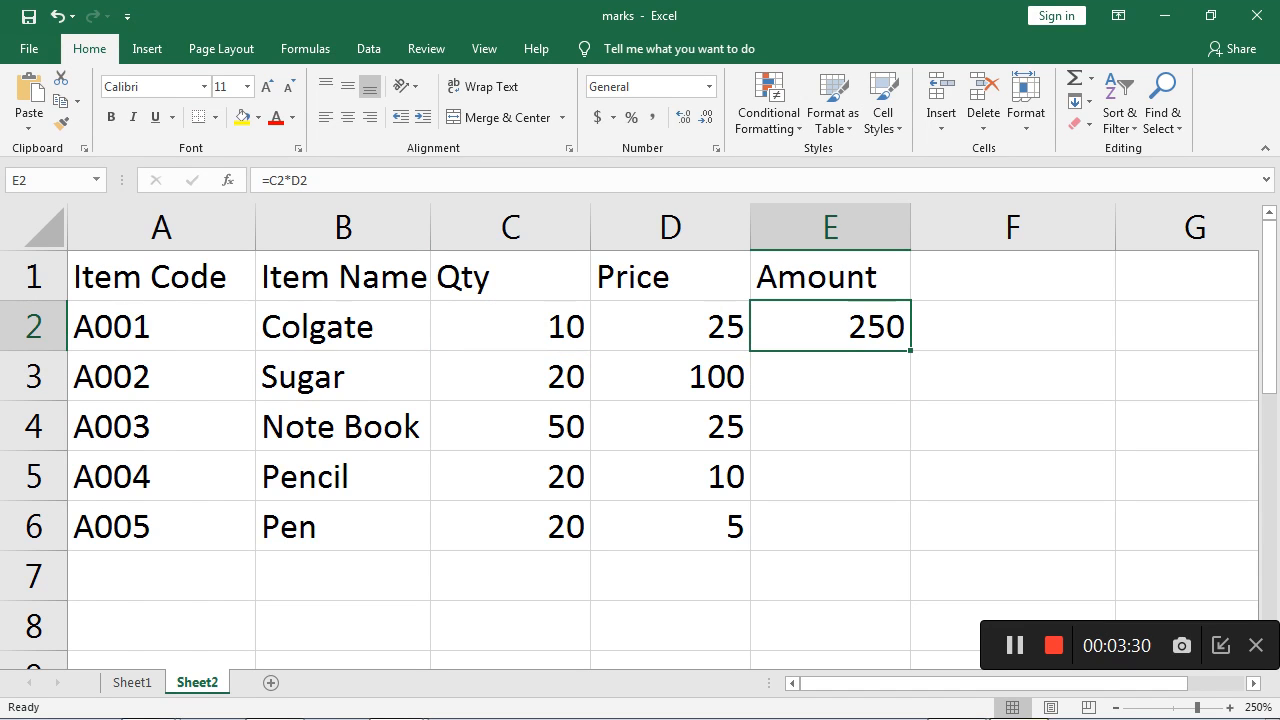
pyautogui.moveTo(910, 350); pyautogui.dragTo(890, 535)
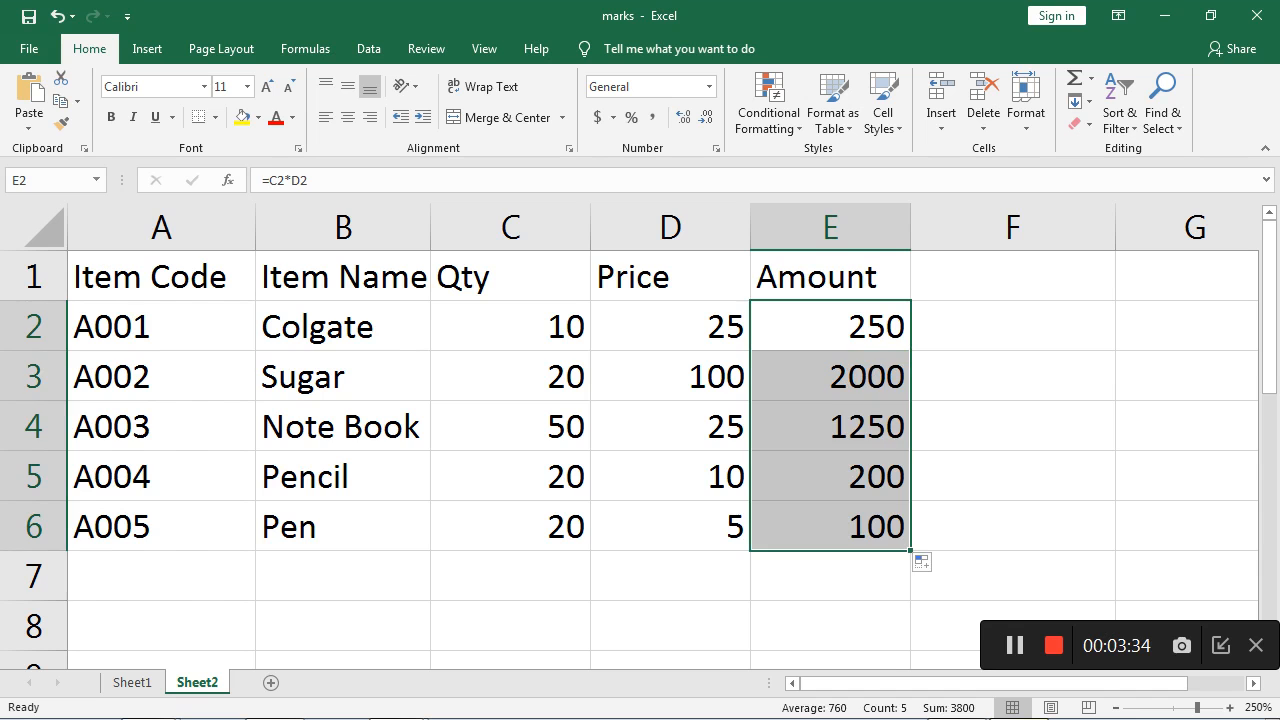
pyautogui.click(856, 576)
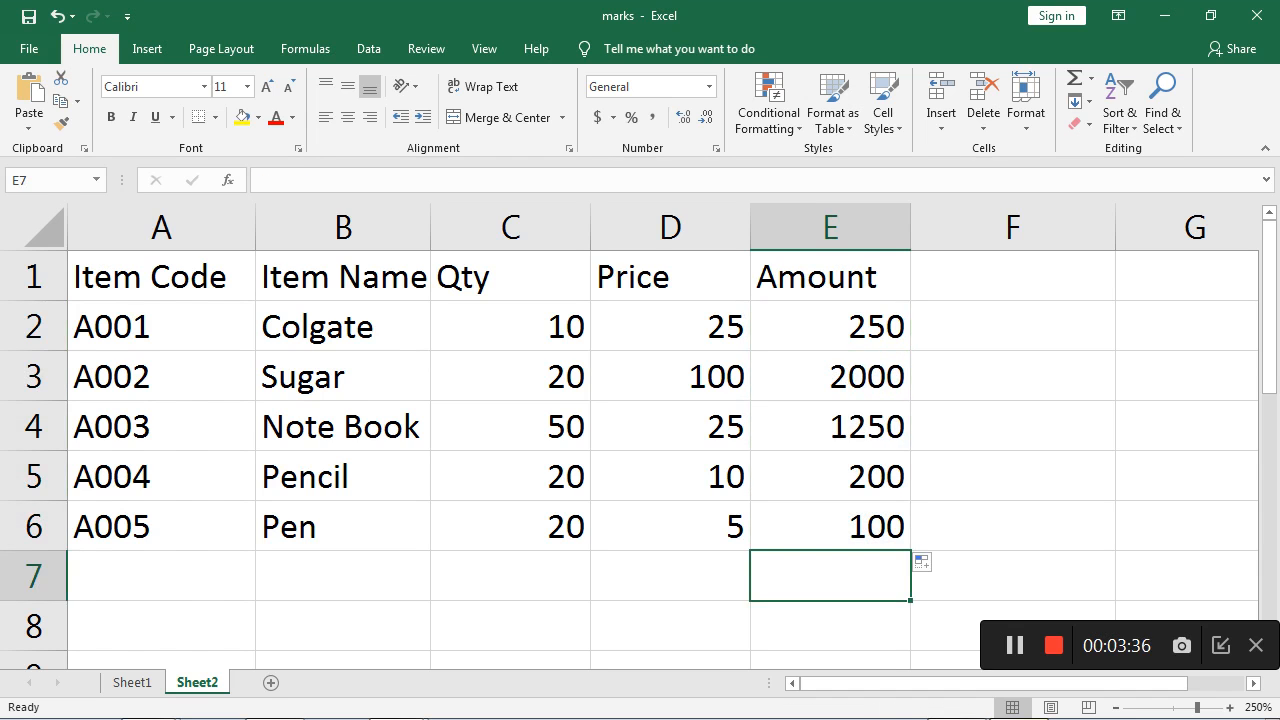
# Check the quantity, price and calculated amount cells of each item in rows 3 to 6
pyautogui.click(520, 378)
pyautogui.click(668, 378)
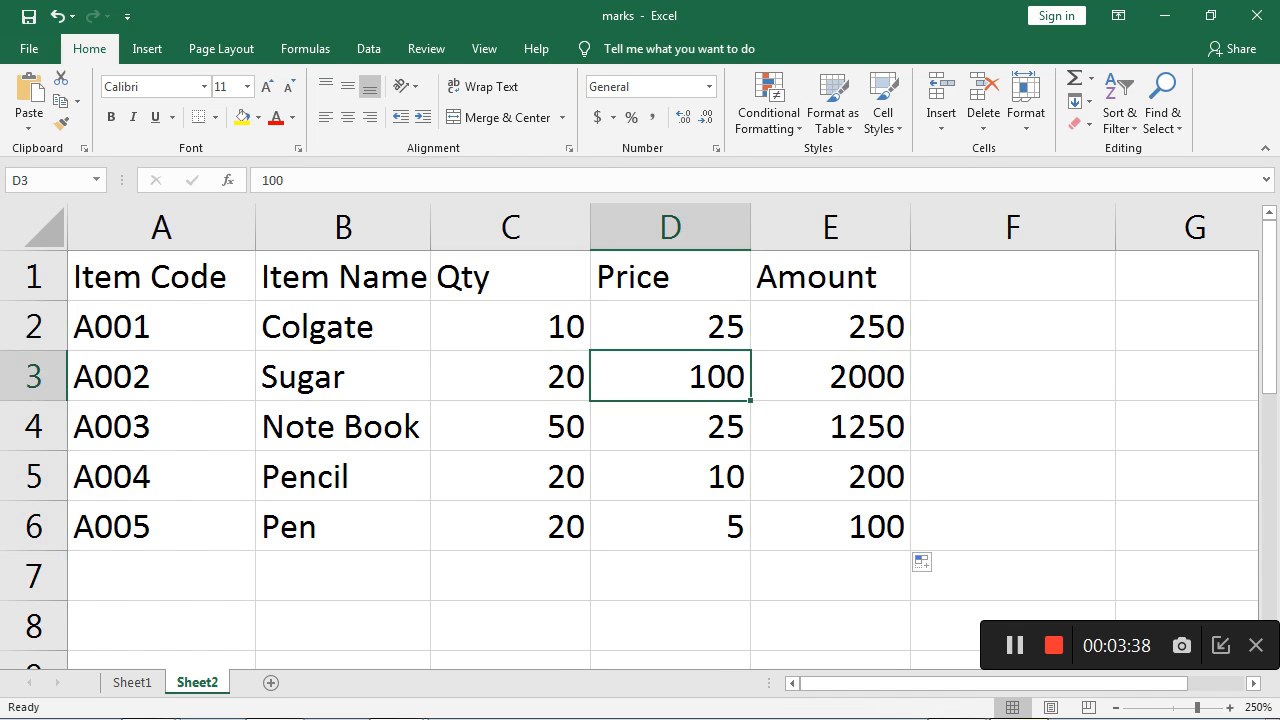
pyautogui.click(830, 378)
pyautogui.click(520, 427)
pyautogui.click(670, 427)
pyautogui.click(830, 427)
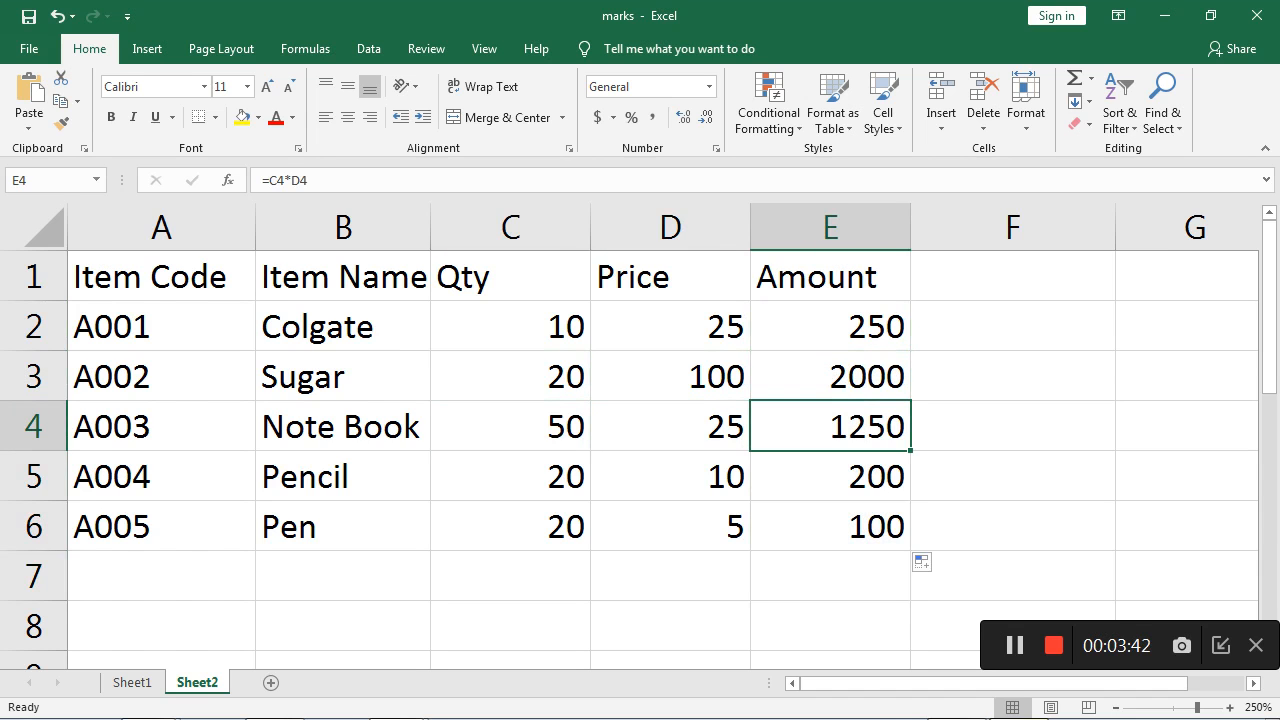
pyautogui.click(520, 477)
pyautogui.click(670, 477)
pyautogui.click(830, 477)
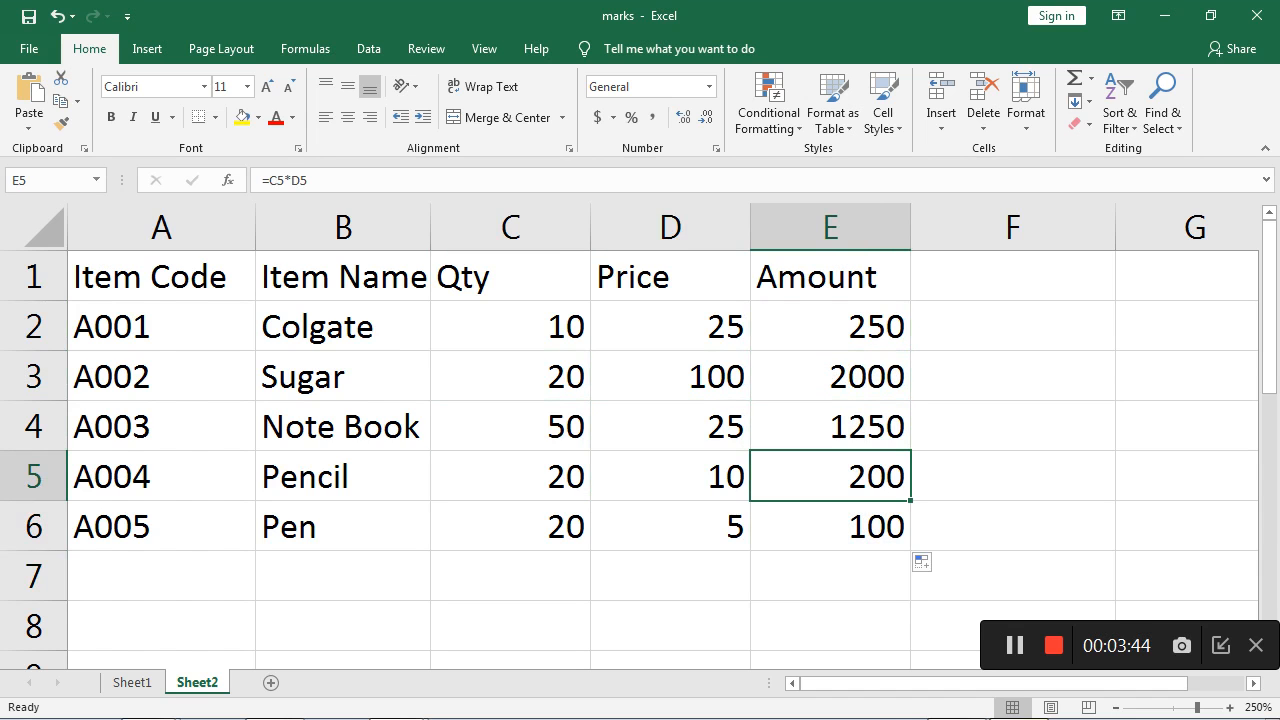
pyautogui.click(520, 527)
pyautogui.click(670, 527)
pyautogui.click(830, 527)
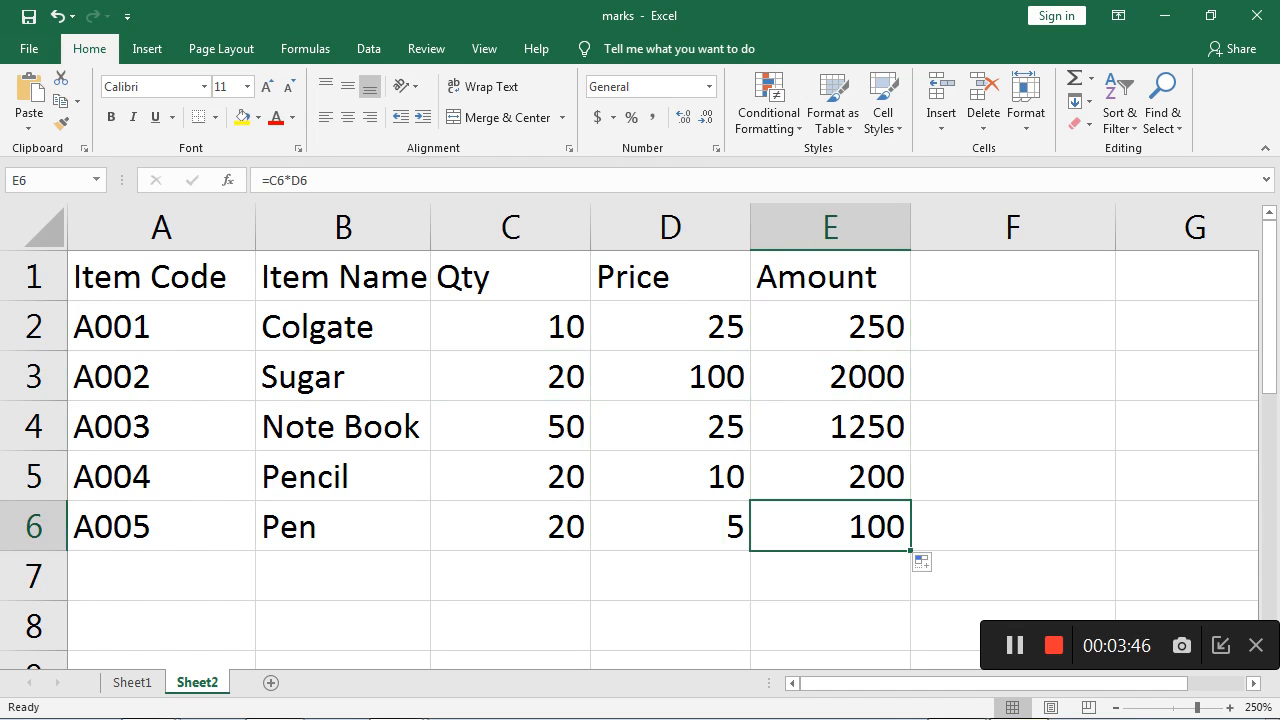
pyautogui.click(830, 577)
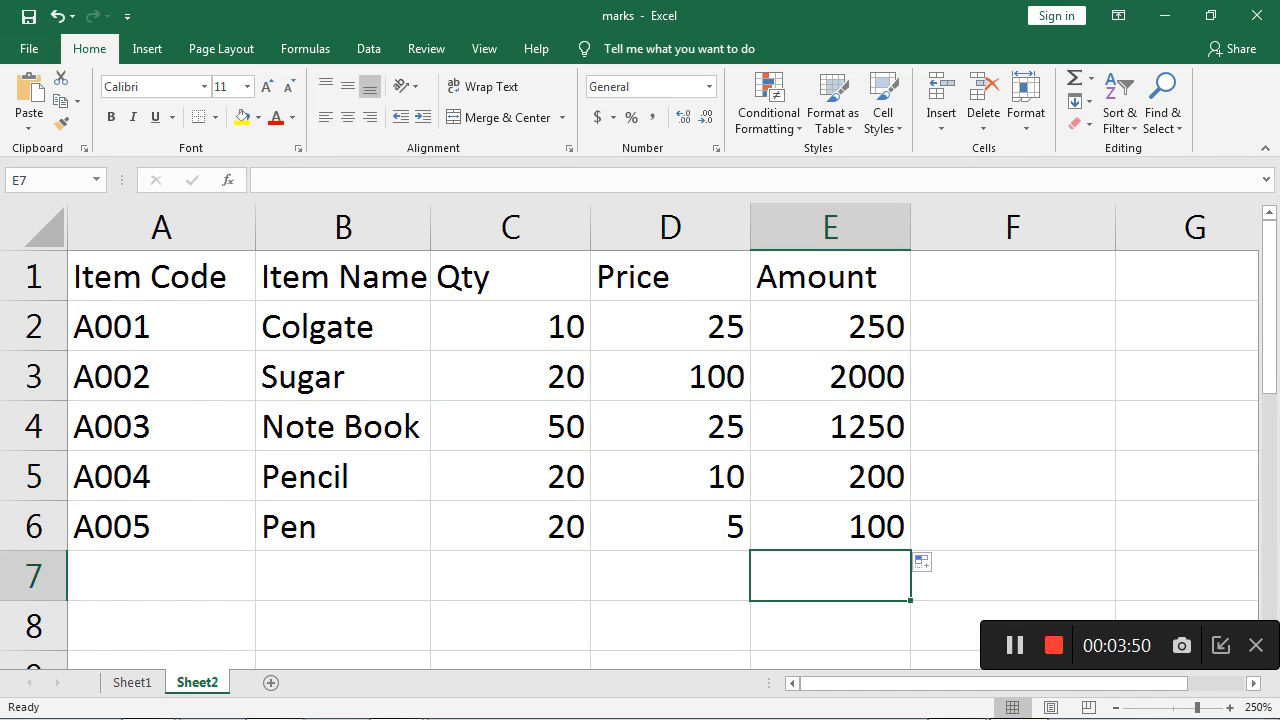
pyautogui.write('=')
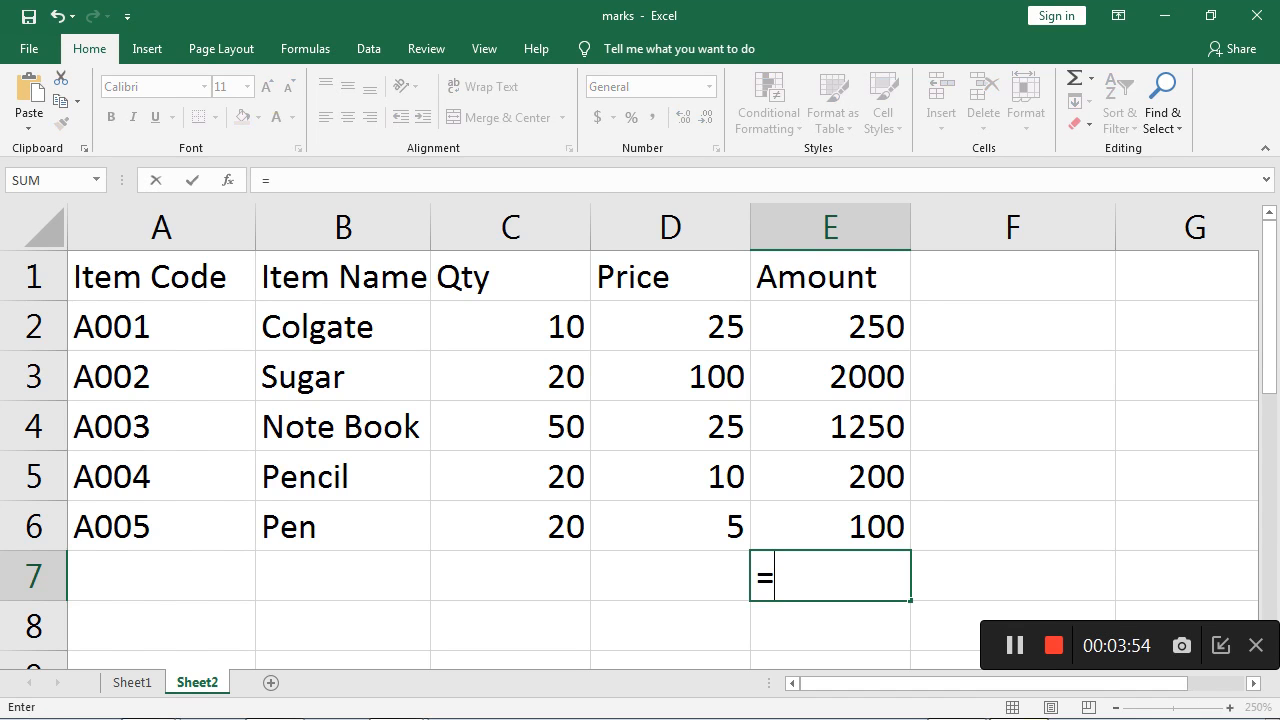
pyautogui.write('sum')
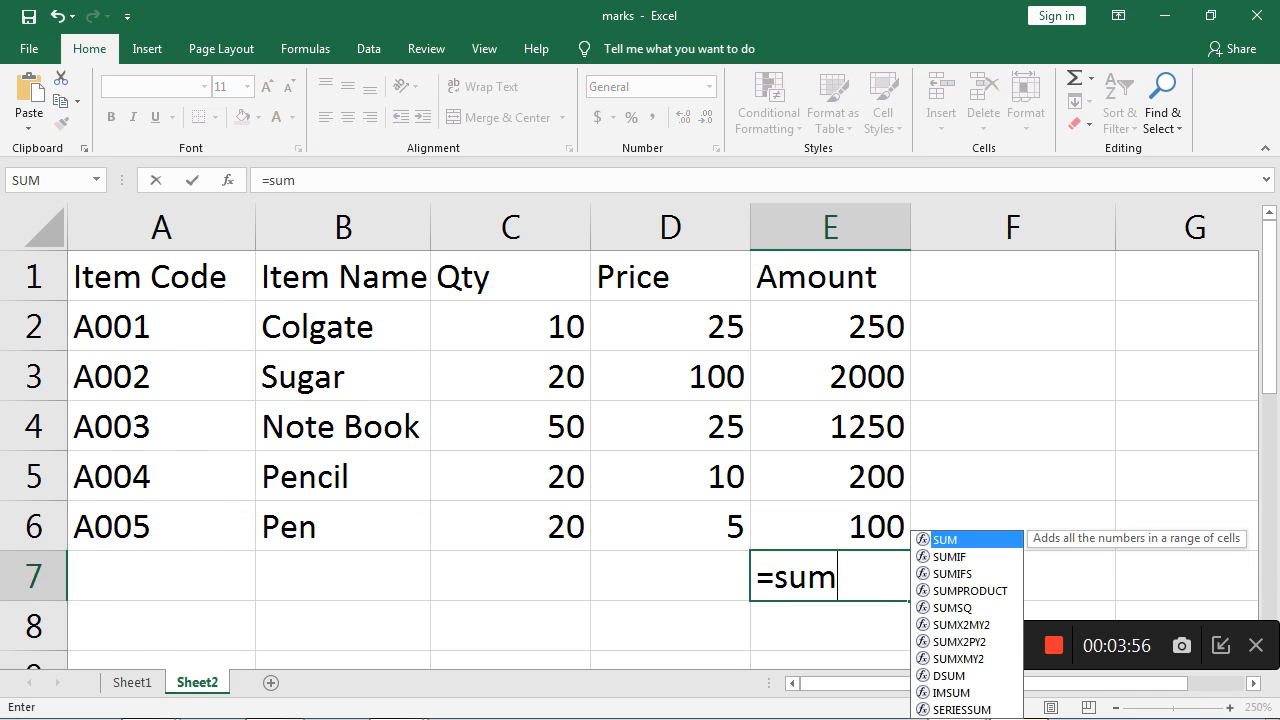
pyautogui.click(830, 327)
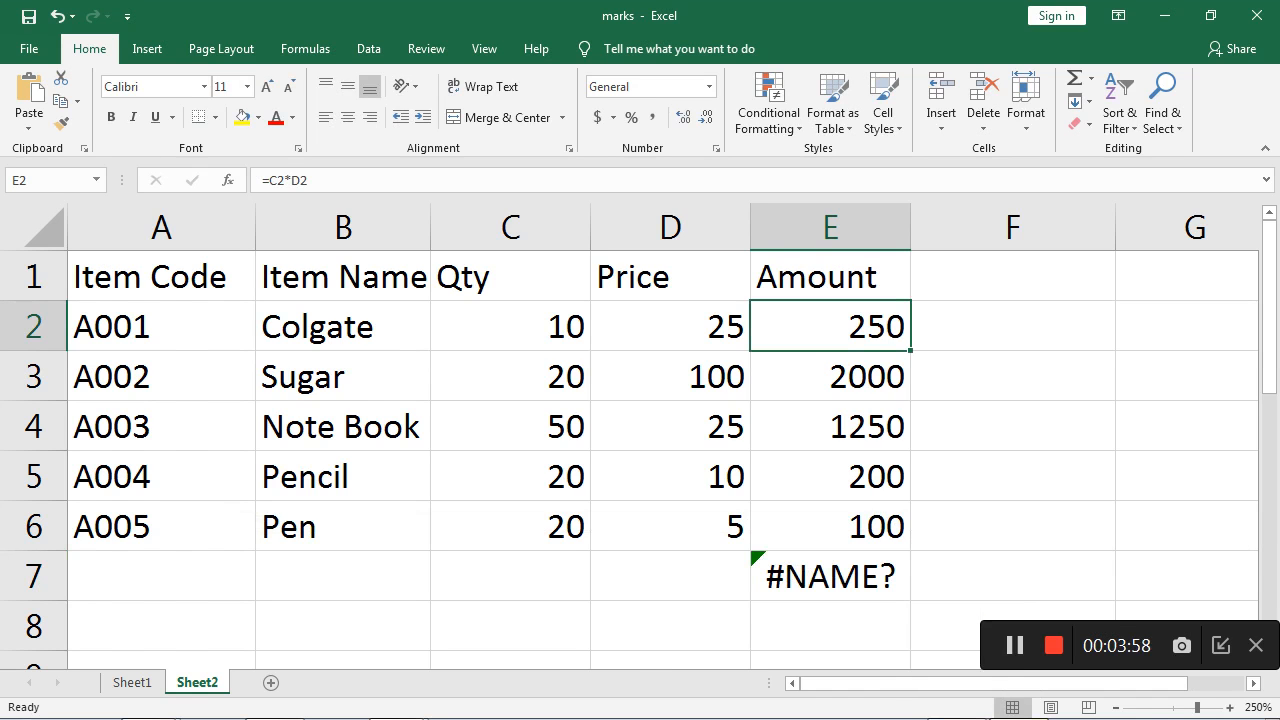
pyautogui.click(830, 577)
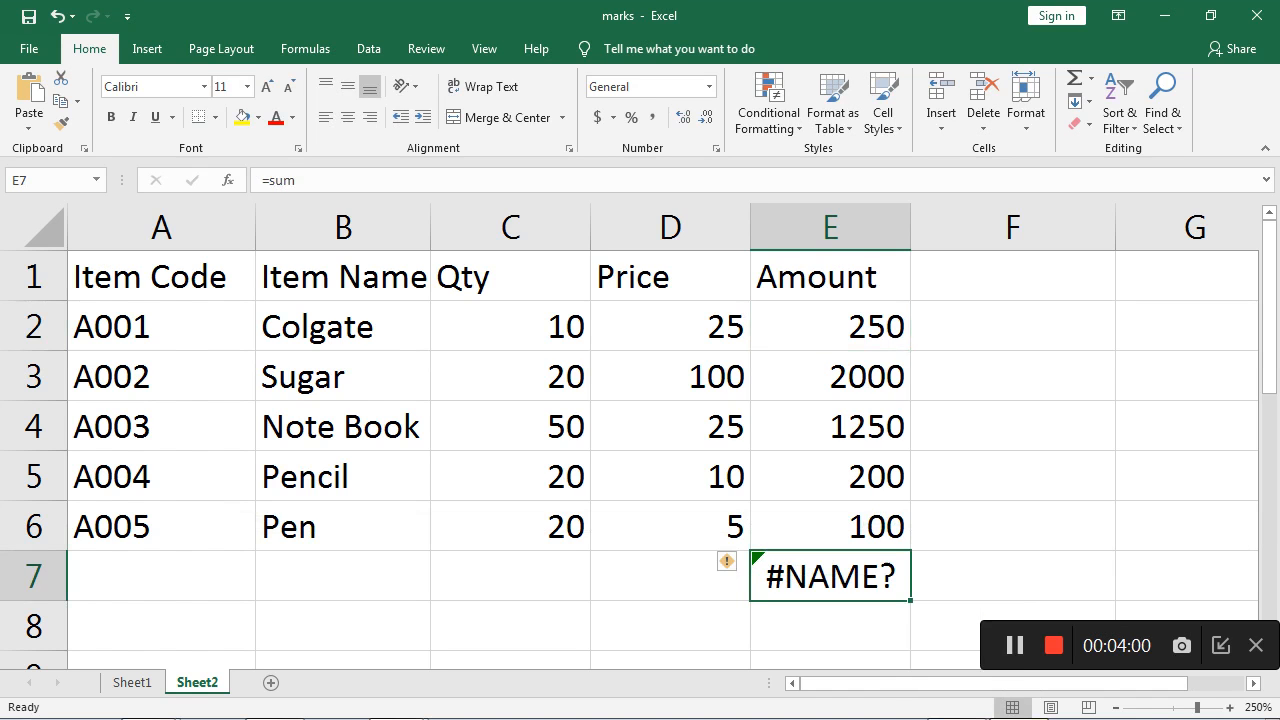
pyautogui.press('Delete')
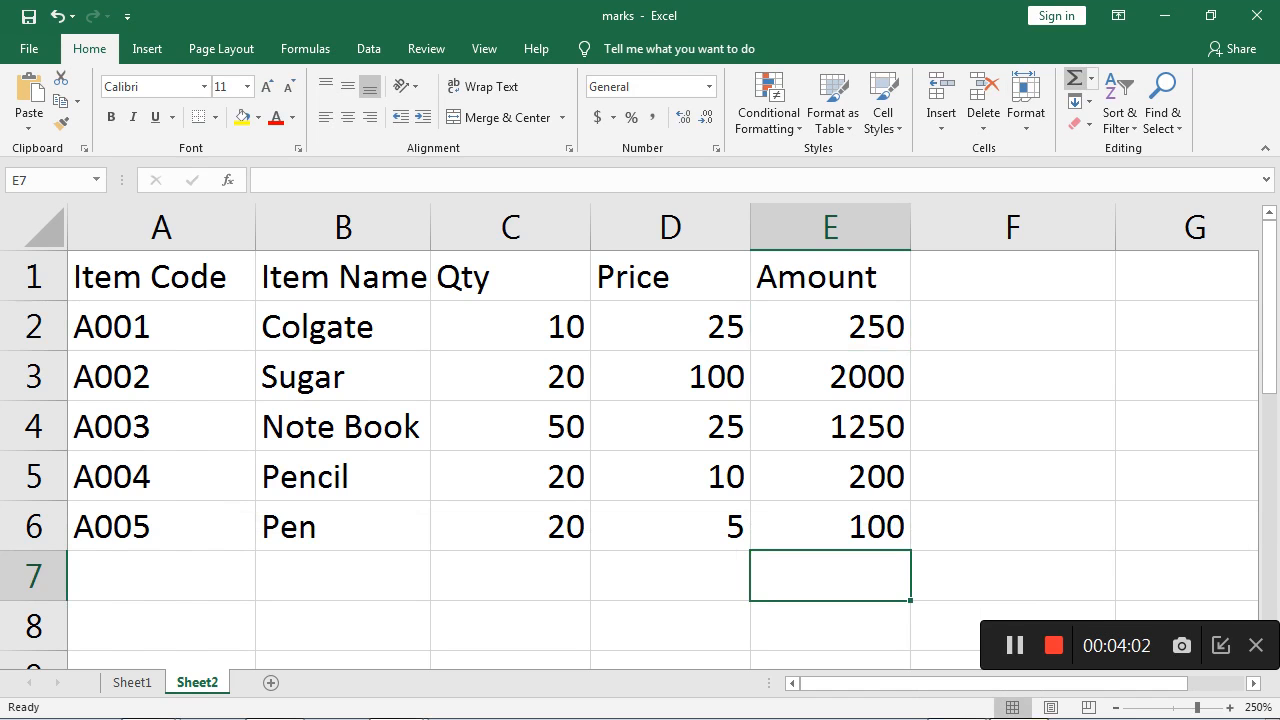
# Total the amounts in E2:E6 in cell E7 using AutoSum, and check the resulting formula
pyautogui.click(1074, 78)
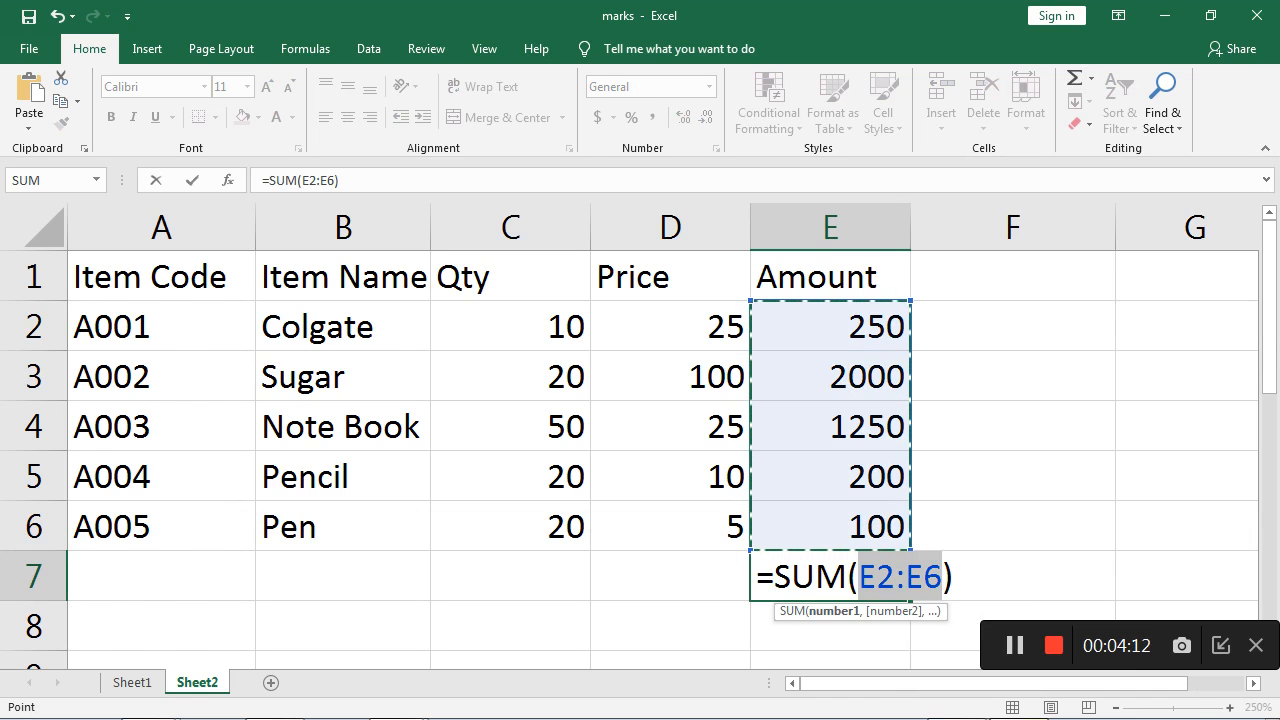
pyautogui.press('Return')
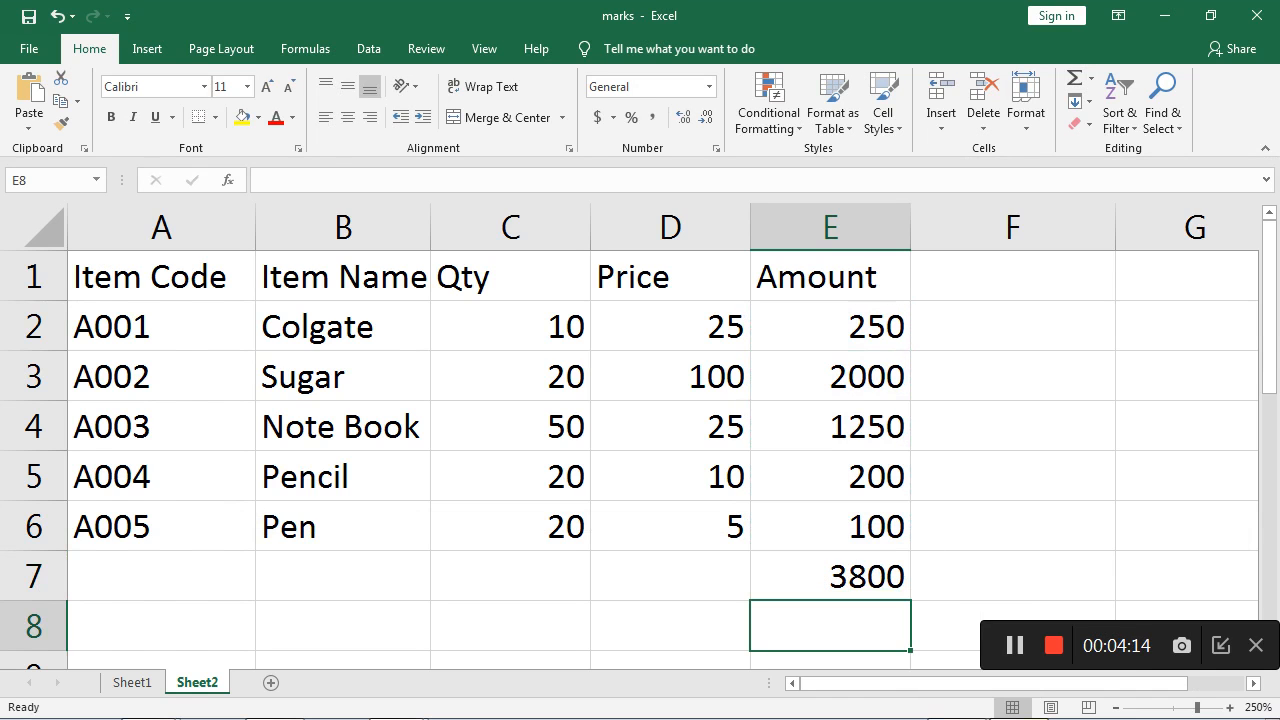
pyautogui.press('Up')
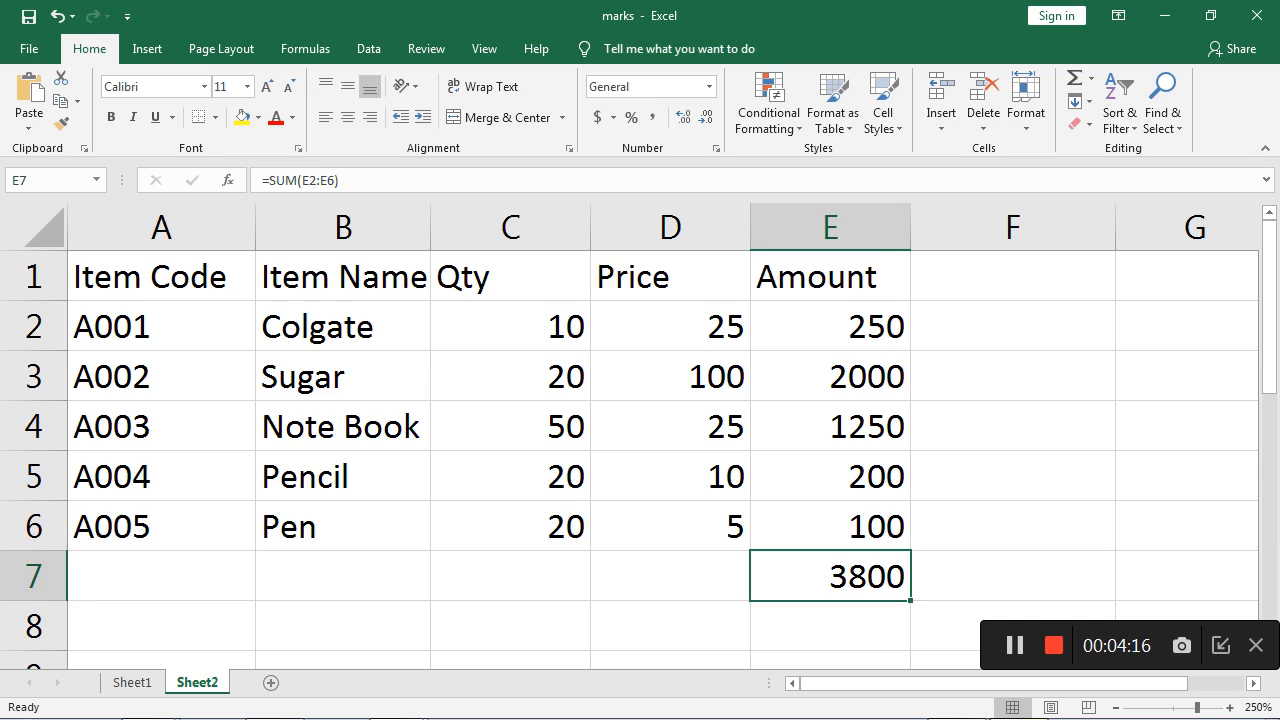
# Clear the total in cell E7 and manually enter the formula =sum(E2:E6) in its place
pyautogui.click(1012, 526)
pyautogui.click(830, 576)
pyautogui.press('Delete')
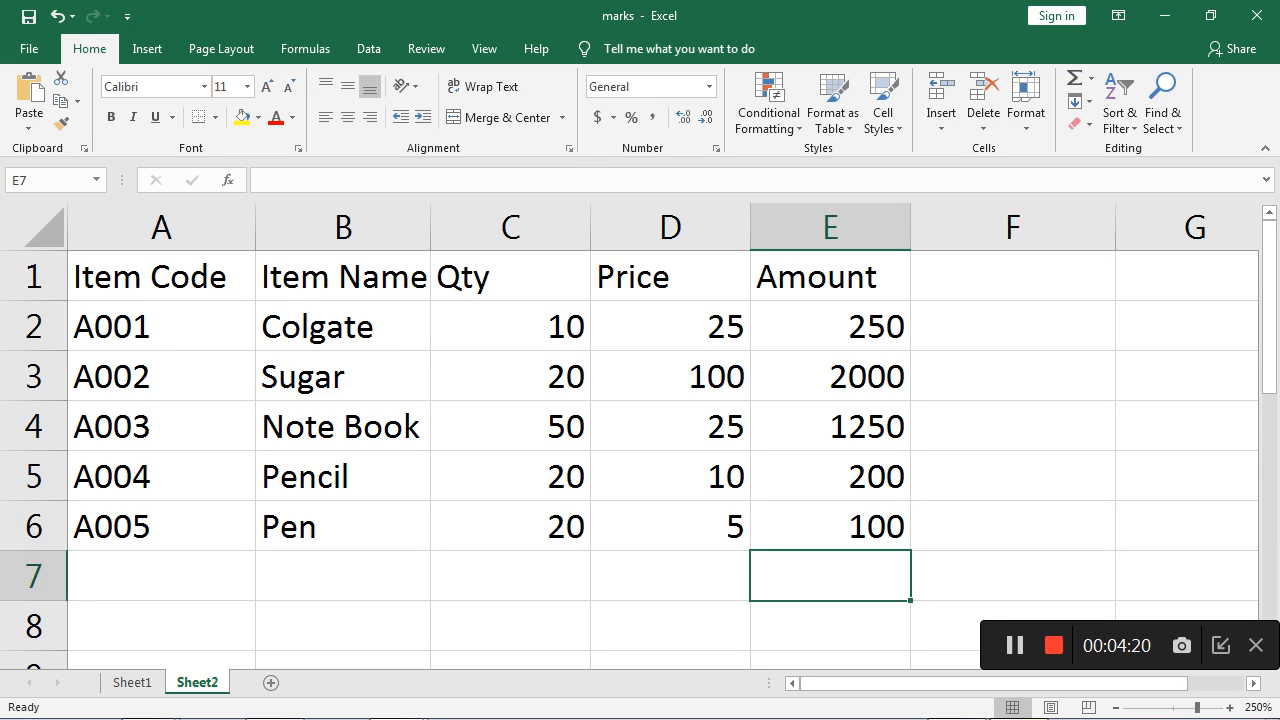
pyautogui.write('=sum')
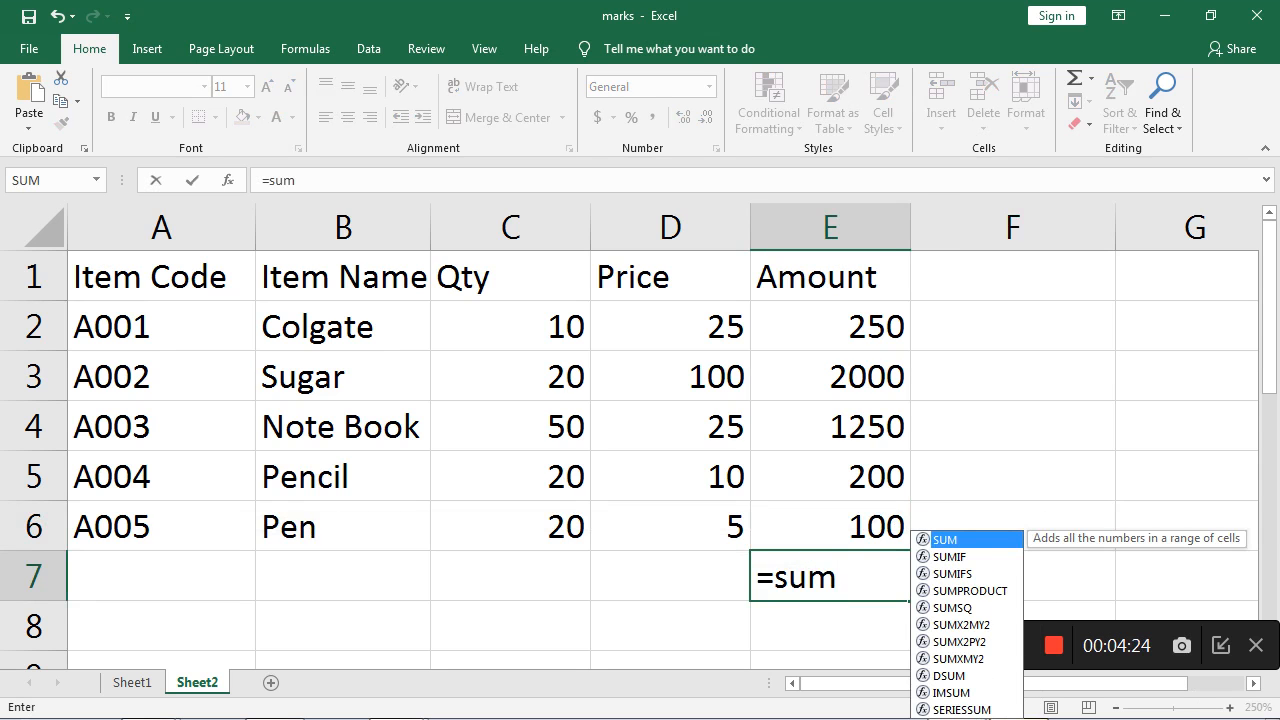
pyautogui.write('(')
pyautogui.click(830, 326)
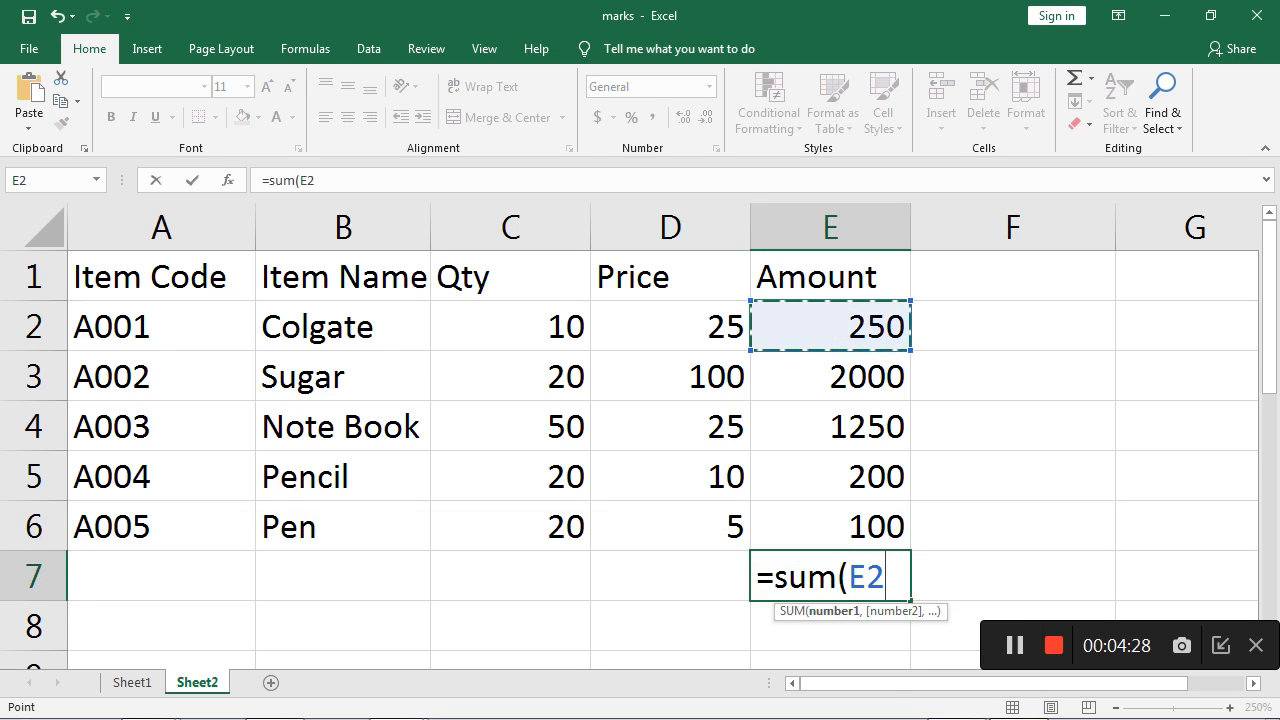
pyautogui.press('F8')
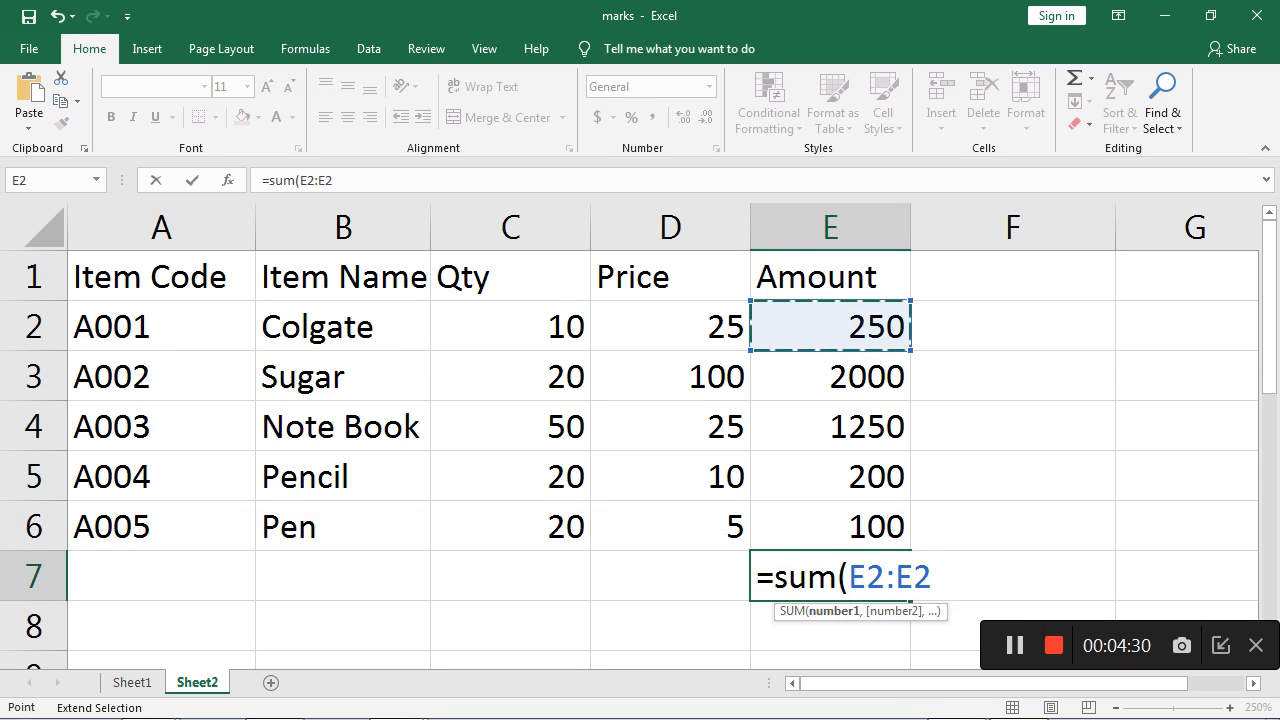
pyautogui.hotkey('ctrl', 'Down')
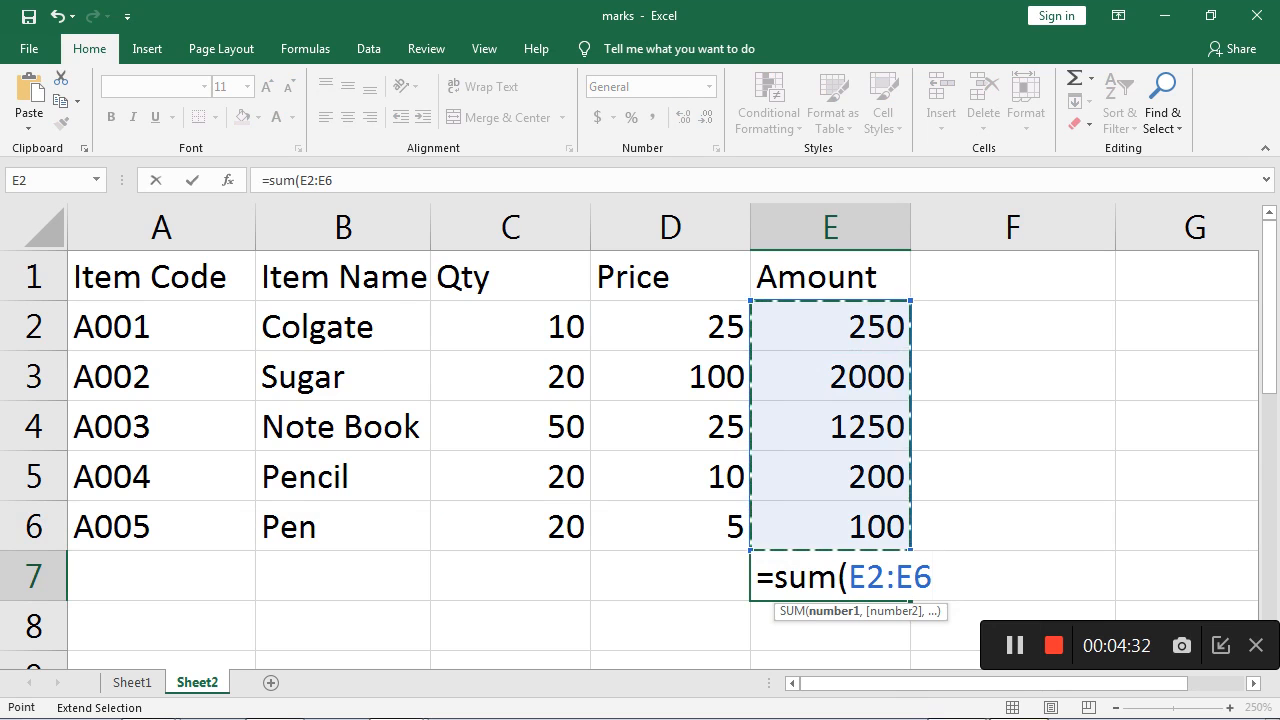
pyautogui.write(')')
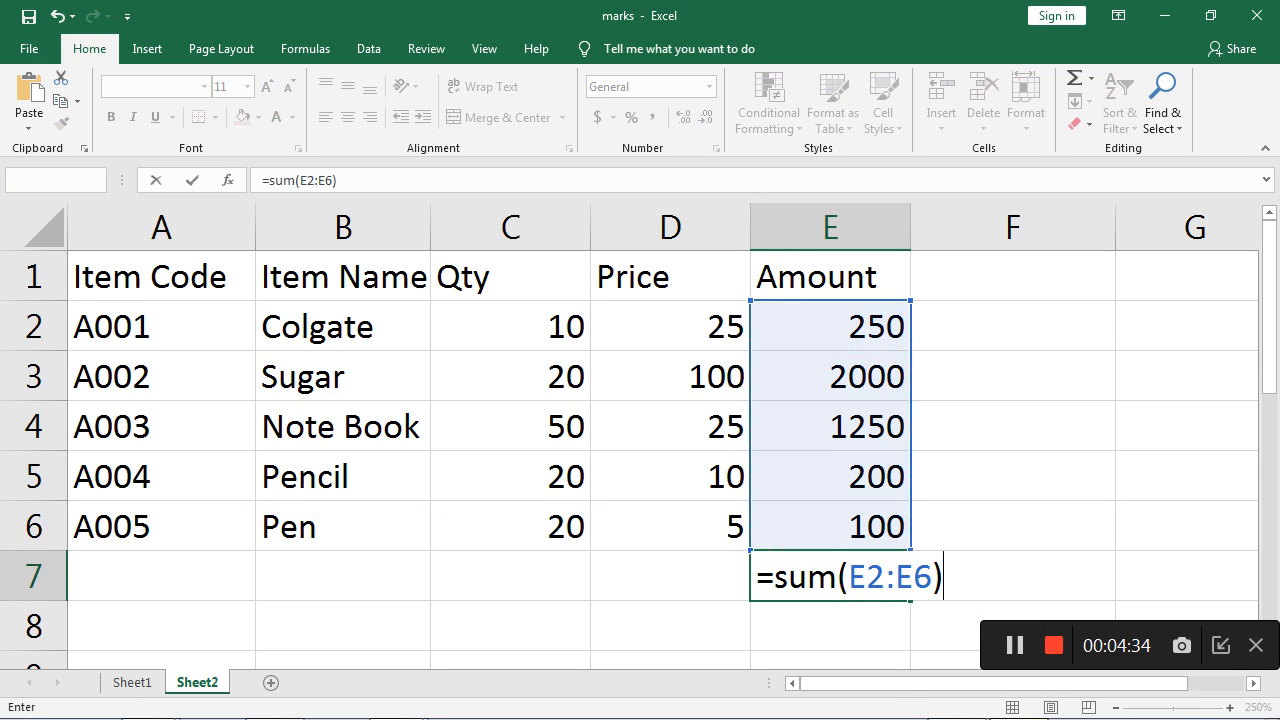
pyautogui.press('Return')
pyautogui.press('Up')
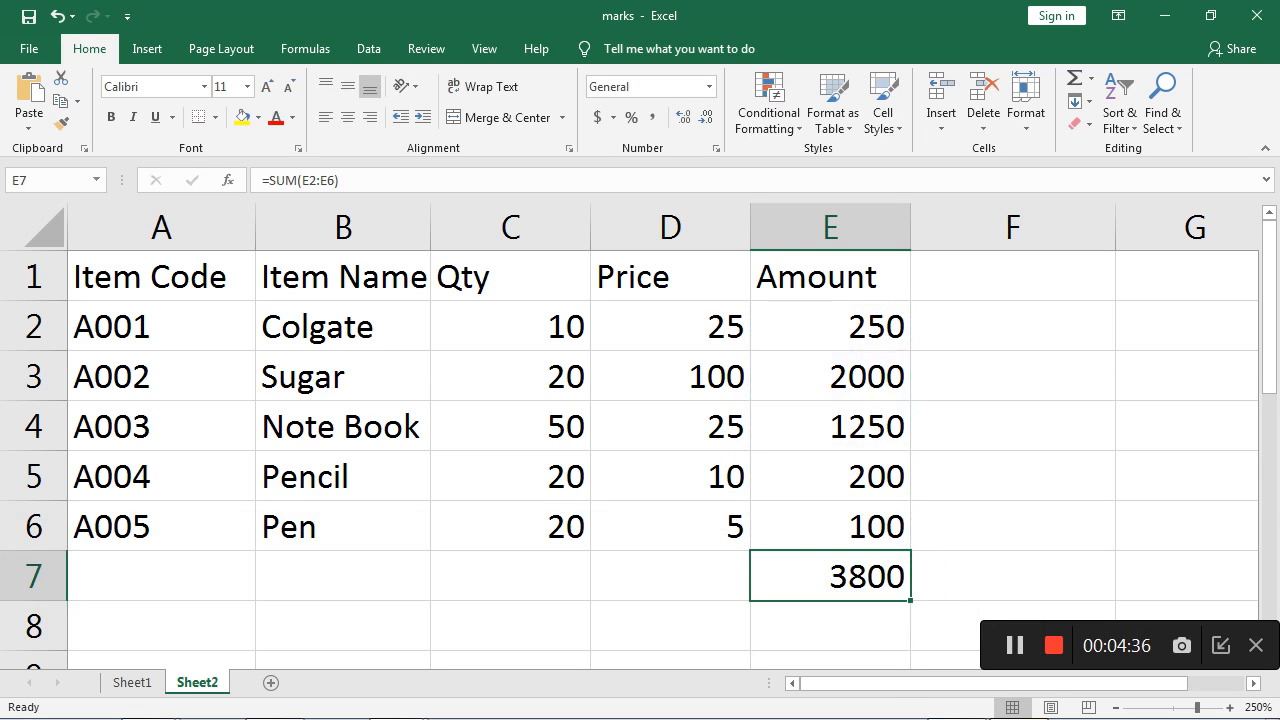
# Clear the manually entered total in cell E7 and total E2:E6 there again with AutoSum
pyautogui.press('Delete')
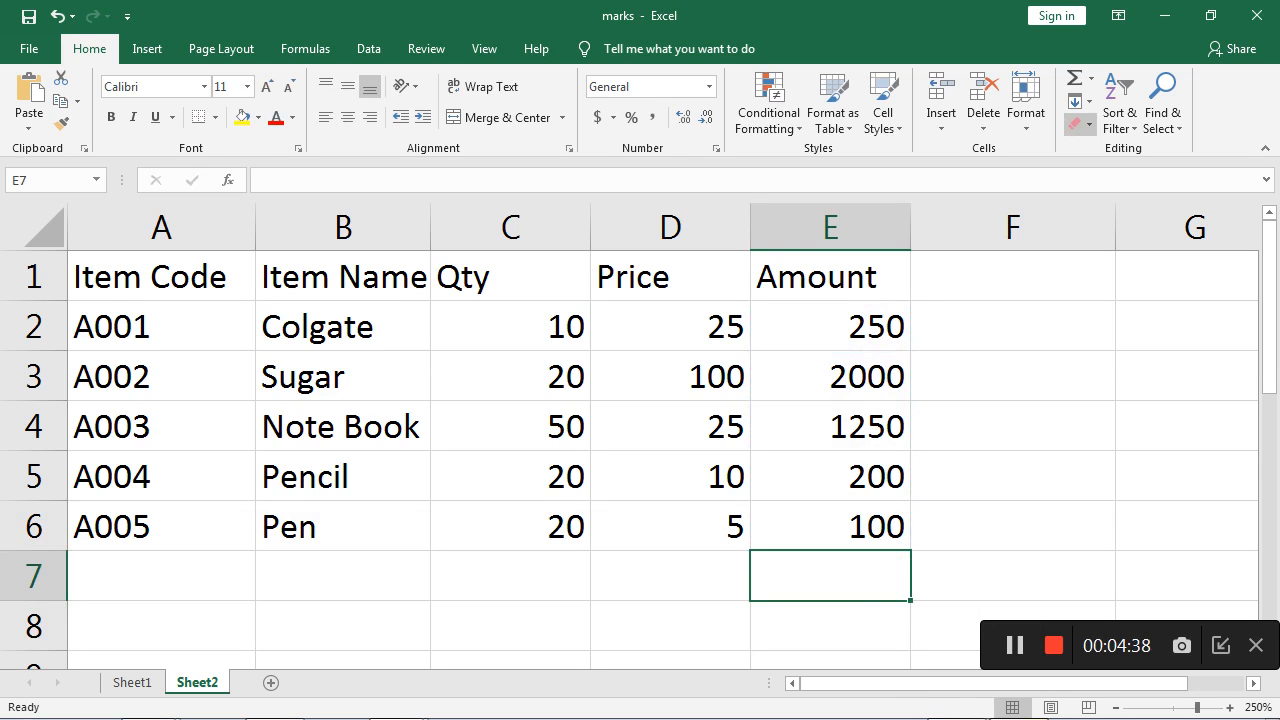
pyautogui.click(1075, 78)
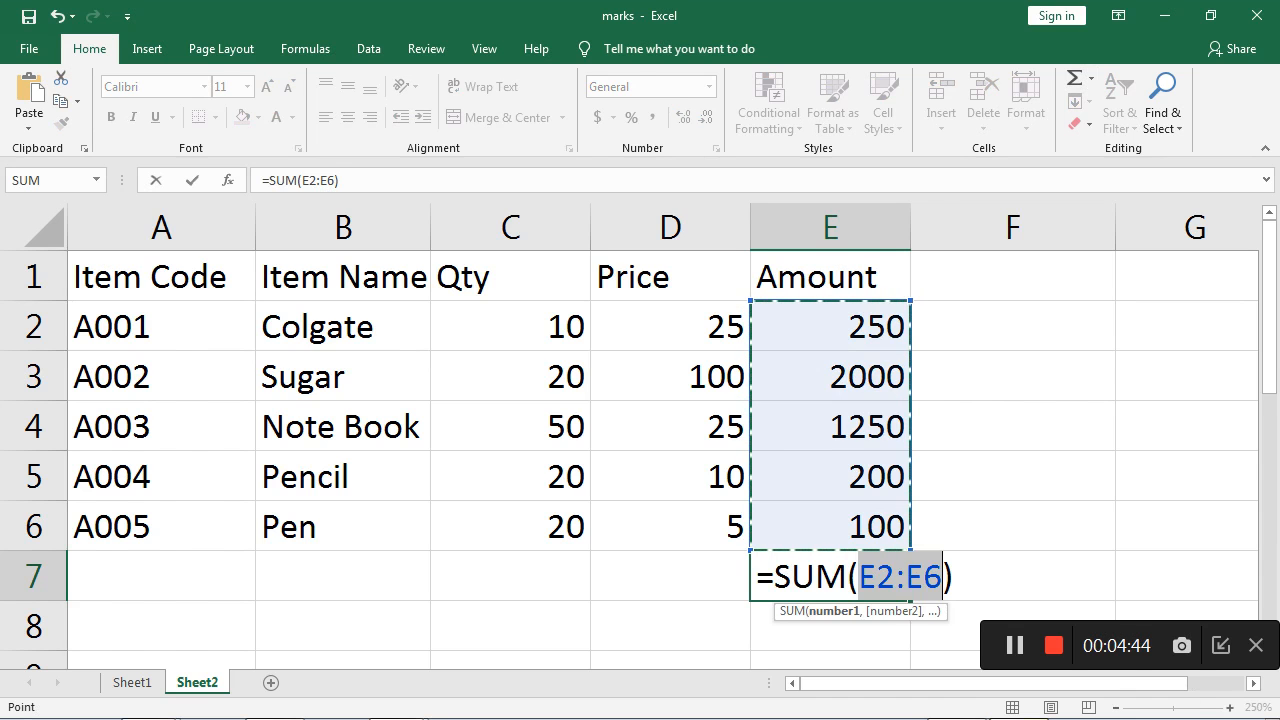
pyautogui.press('Return')
pyautogui.click(670, 576)
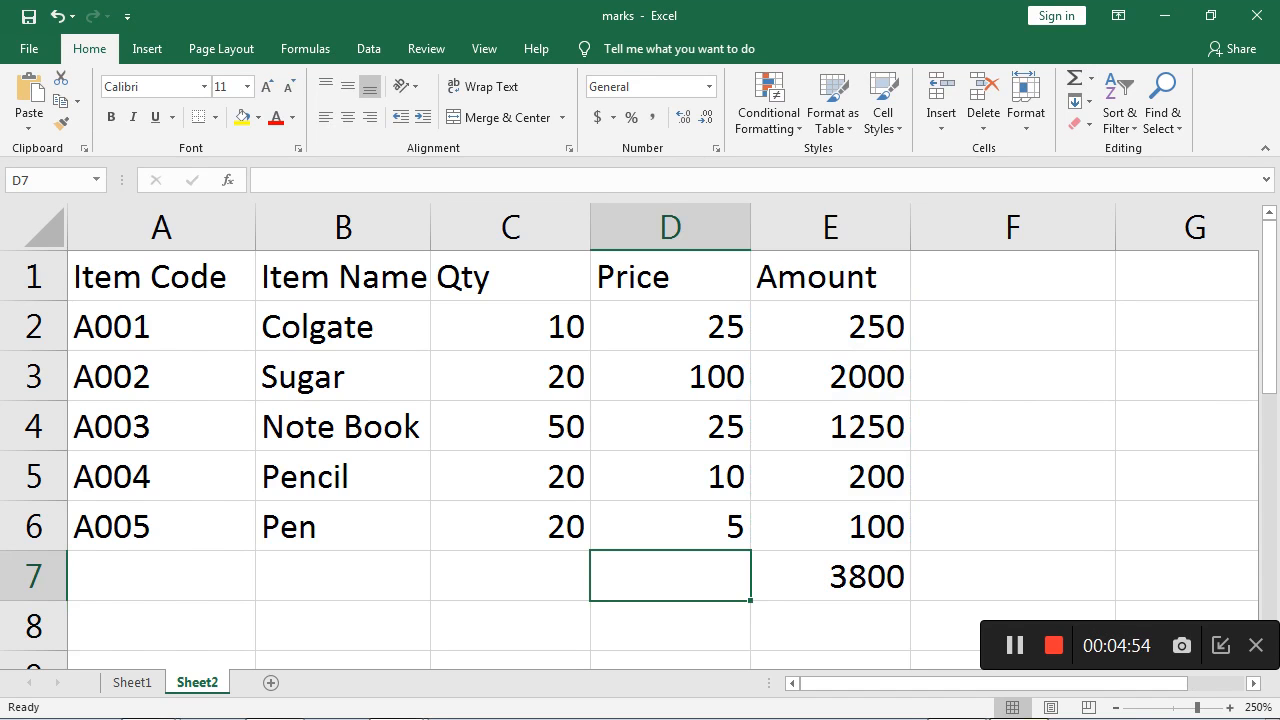
pyautogui.click(343, 576)
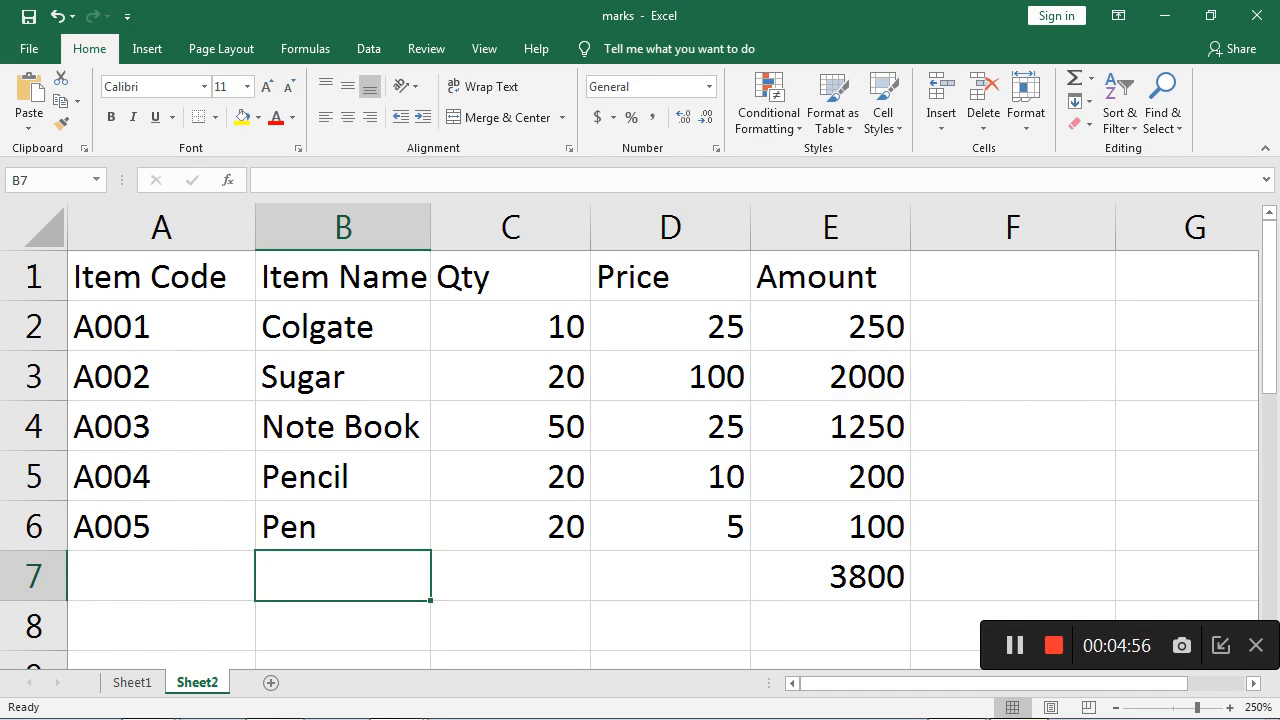